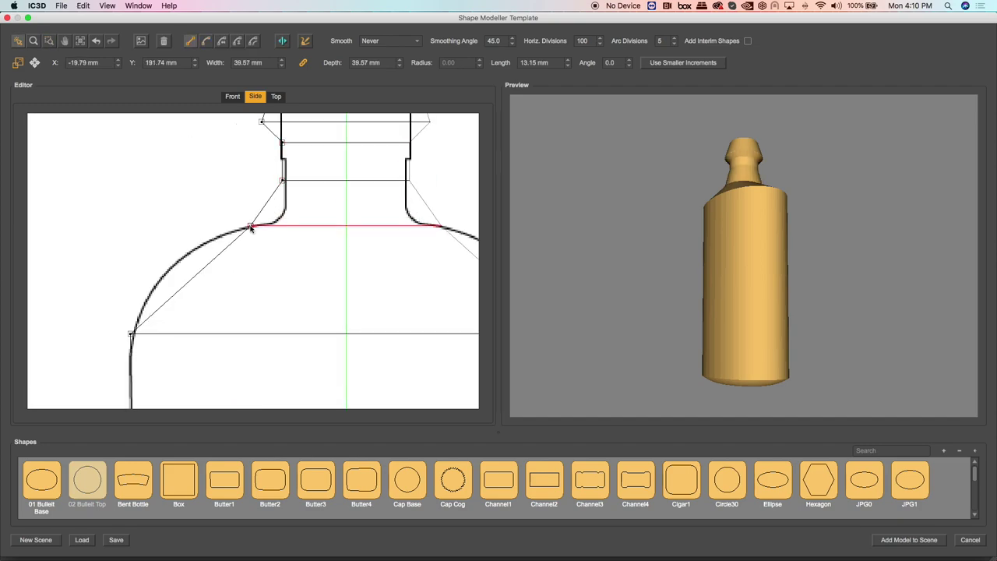
Fit the side-profile points to the reference outline along the bottle's shoulder, neck and cap.
{"action": "left_click", "coordinate": [254, 227]}
{"action": "left_click_drag", "start_coordinate": [282, 143], "coordinate": [285, 159]}
{"action": "left_click_drag", "start_coordinate": [260, 122], "coordinate": [281, 159]}
{"action": "scroll", "coordinate": [282, 159], "scroll_direction": "up", "scroll_amount": 2}
{"action": "middle_click_drag", "start_coordinate": [281, 159], "coordinate": [163, 301]}
{"action": "left_click", "coordinate": [166, 372]}
{"action": "left_click", "coordinate": [128, 386]}
{"action": "middle_click_drag", "start_coordinate": [196, 180], "coordinate": [183, 243]}
{"action": "left_click_drag", "start_coordinate": [151, 227], "coordinate": [151, 211]}
{"action": "left_click_drag", "start_coordinate": [722, 217], "coordinate": [775, 239]}
Set the bottle model's smoothing to Always.
{"action": "left_click", "coordinate": [389, 40]}
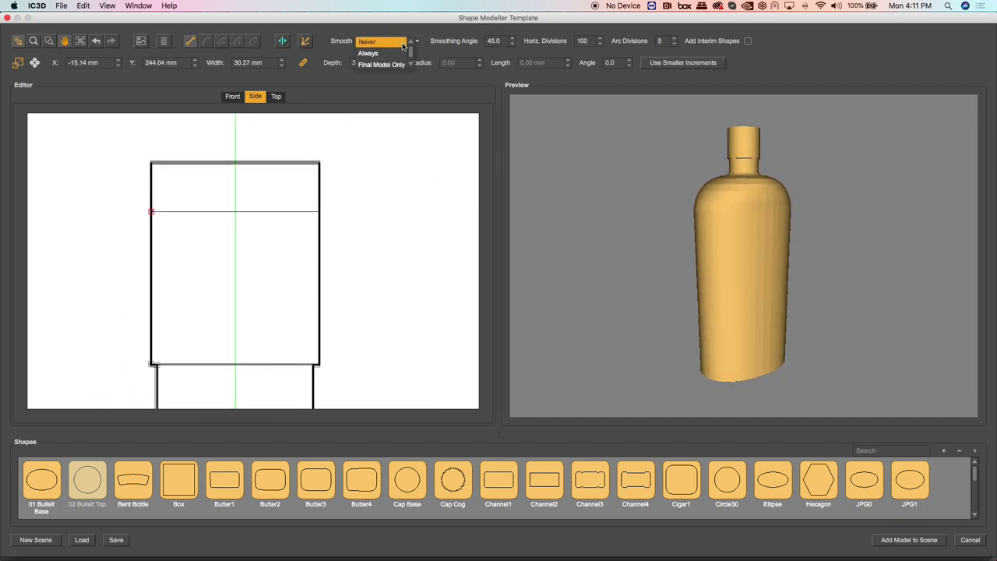
{"action": "left_click", "coordinate": [373, 50]}
{"action": "mouse_move", "coordinate": [715, 235]}
{"action": "left_mouse_down"}
{"action": "mouse_move", "coordinate": [735, 204]}
{"action": "mouse_move", "coordinate": [708, 234]}
{"action": "left_mouse_up"}
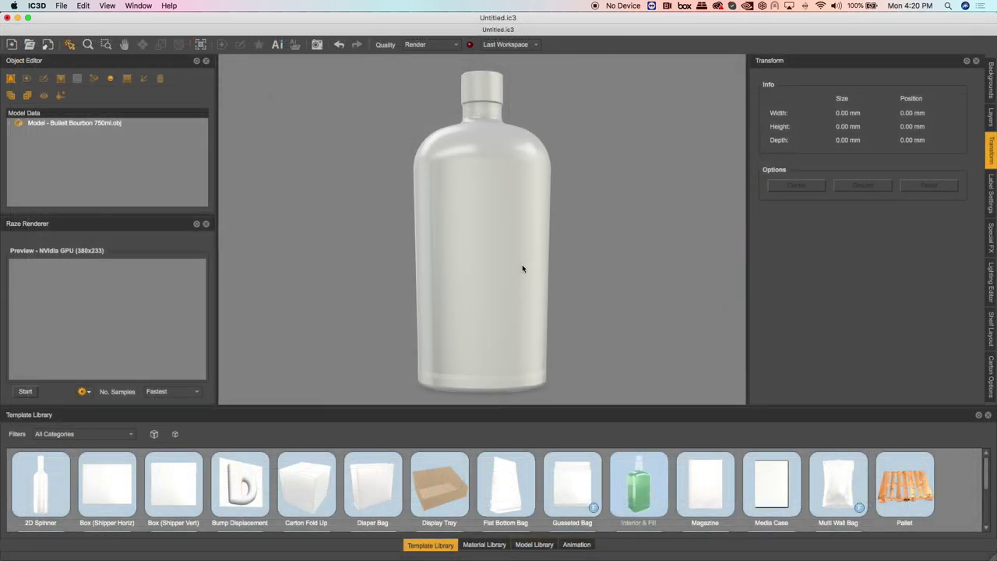
Apply the Bottle Clear glass material from the material library to the whole bottle.
{"action": "left_click_drag", "start_coordinate": [522, 268], "coordinate": [436, 267]}
{"action": "left_click", "coordinate": [484, 544]}
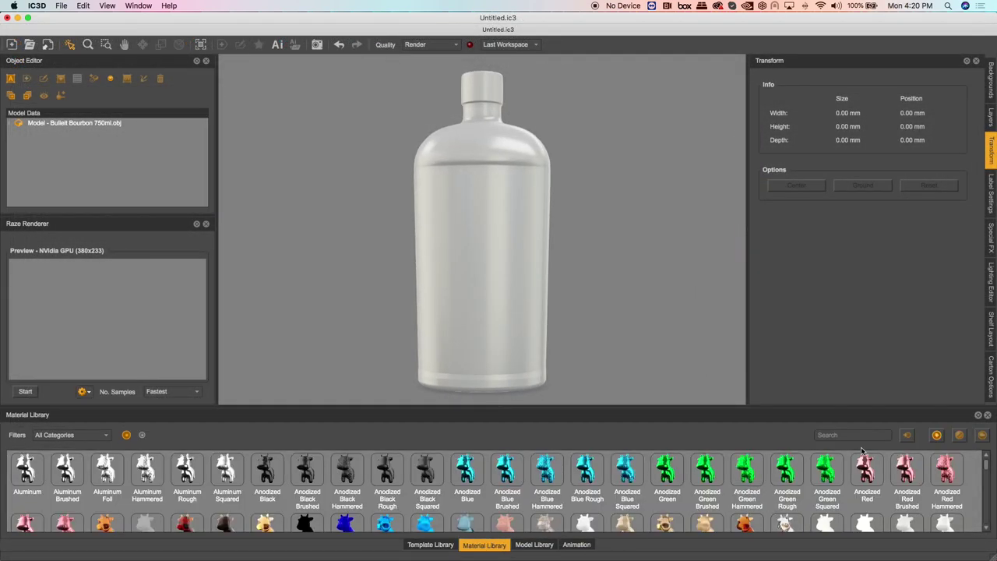
{"action": "left_click", "coordinate": [53, 436]}
{"action": "left_click", "coordinate": [62, 450]}
{"action": "left_click_drag", "start_coordinate": [67, 471], "coordinate": [516, 318]}
Open the bottle in the Interior & Fill template and apply a contoured interior with a 6 mm bottom corner radius.
{"action": "left_click", "coordinate": [14, 123]}
{"action": "left_click", "coordinate": [430, 544]}
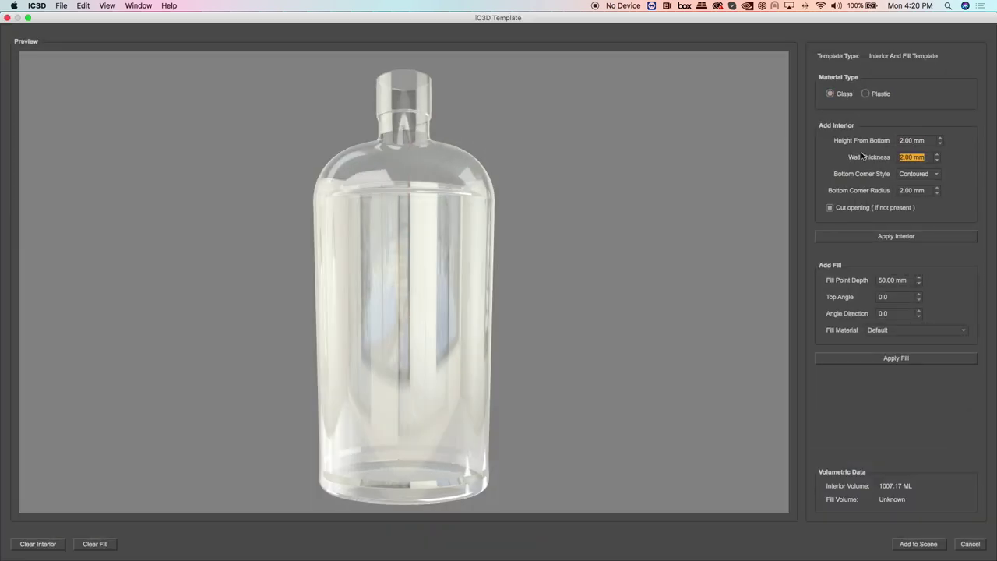
{"action": "left_click", "coordinate": [916, 174]}
{"action": "left_click", "coordinate": [924, 190]}
{"action": "left_click", "coordinate": [922, 237]}
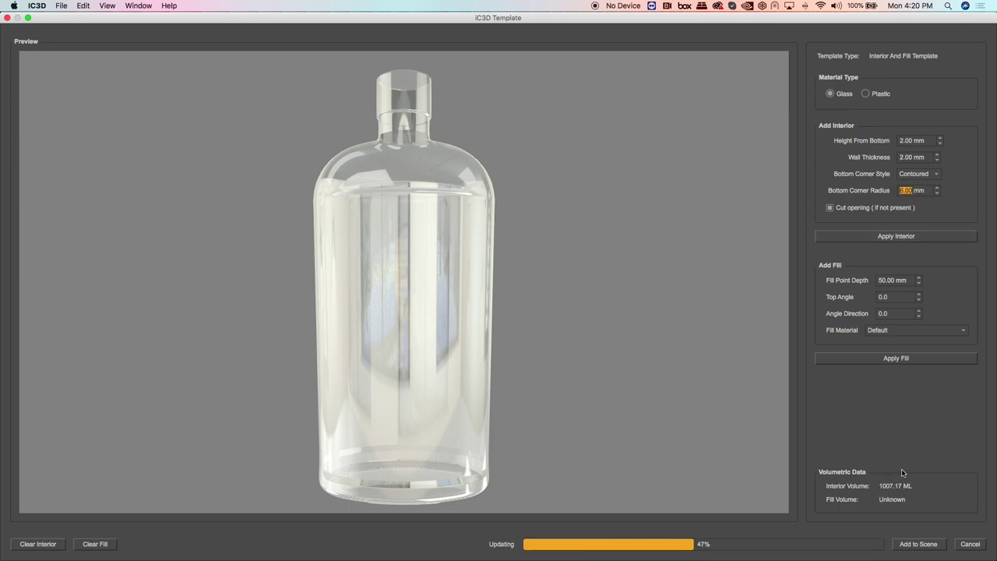
Fill the bottle with the Bulleit Bourbon Whiskey Liquid material and add the result to the scene.
{"action": "left_click", "coordinate": [915, 329]}
{"action": "scroll", "coordinate": [907, 398], "scroll_direction": "down", "scroll_amount": 5}
{"action": "left_click", "coordinate": [910, 400]}
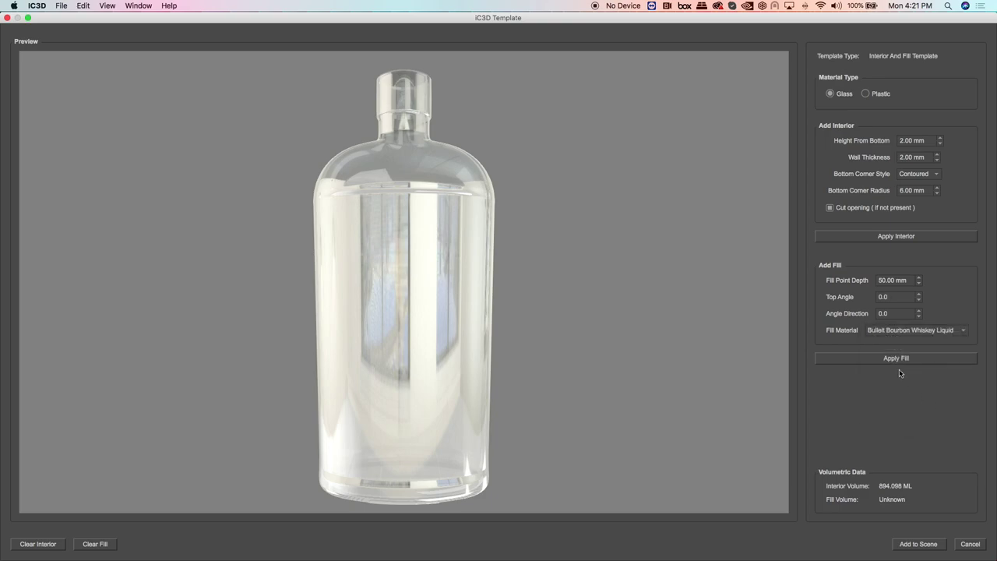
{"action": "left_click", "coordinate": [898, 360]}
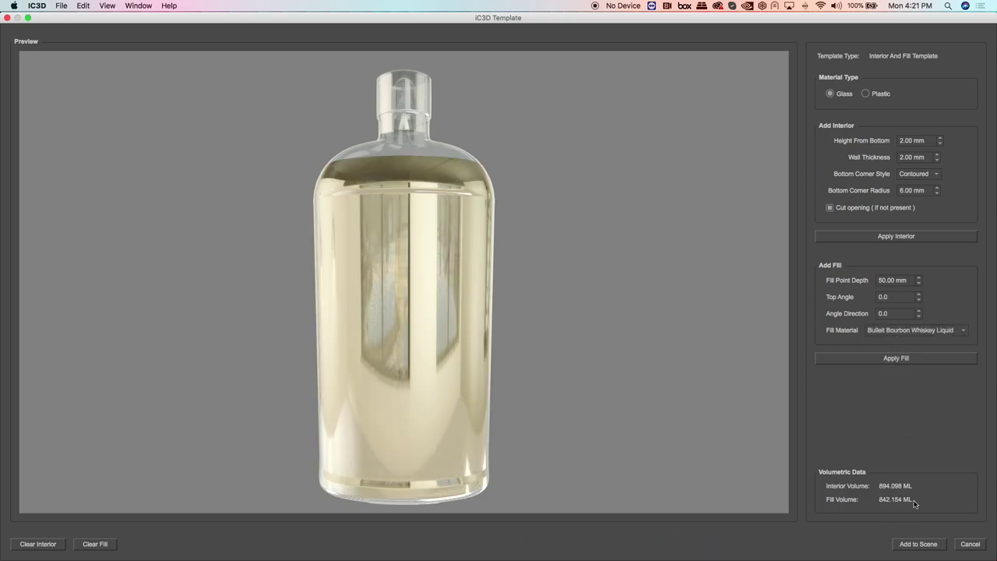
{"action": "left_click", "coordinate": [917, 543]}
Add a label named Bump, 100 mm wide and 90 mm high, and position it on the bottle's front.
{"action": "left_click", "coordinate": [10, 124]}
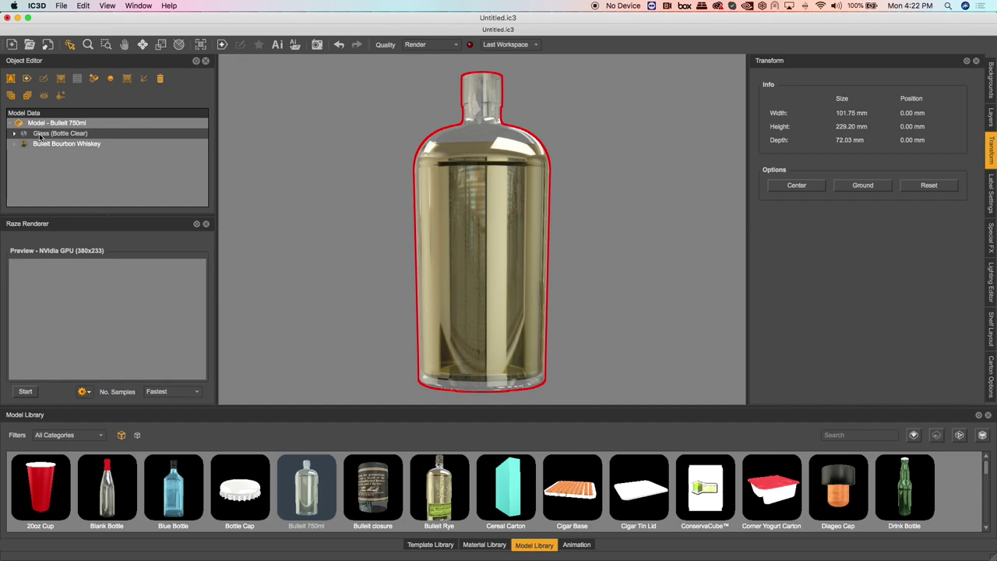
{"action": "left_click", "coordinate": [26, 79]}
{"action": "type", "text": "Bump"}
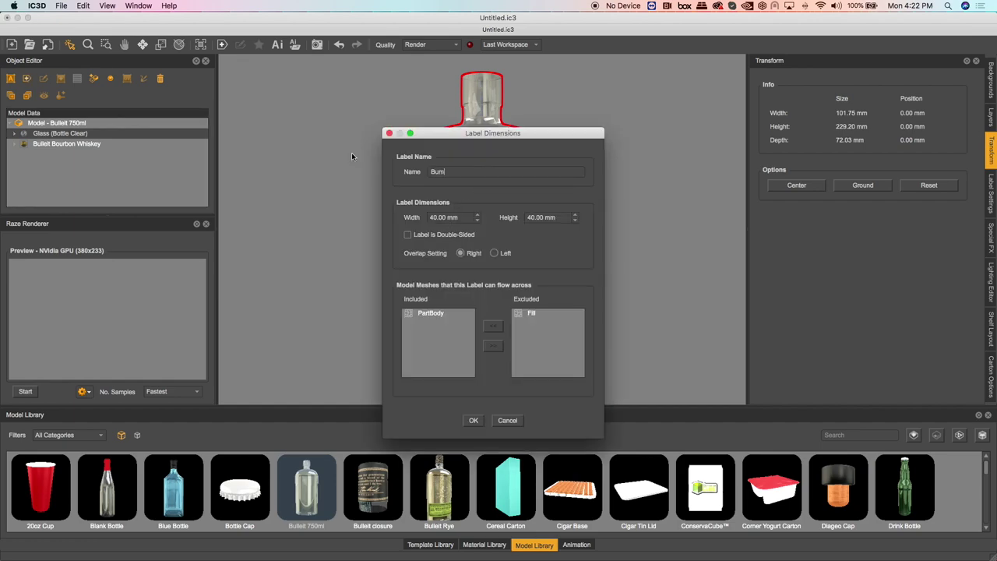
{"action": "key", "text": "Tab"}
{"action": "type", "text": "100"}
{"action": "key", "text": "Tab"}
{"action": "key", "text": "Return"}
{"action": "mouse_move", "coordinate": [470, 225]}
{"action": "left_mouse_down"}
{"action": "mouse_move", "coordinate": [493, 258]}
{"action": "mouse_move", "coordinate": [482, 232]}
{"action": "left_mouse_up"}
Open the Bump label in Illustrator and place the black Bulleit Bourbon Frontier Whiskey lettering artwork on its artboard.
{"action": "left_click", "coordinate": [277, 44]}
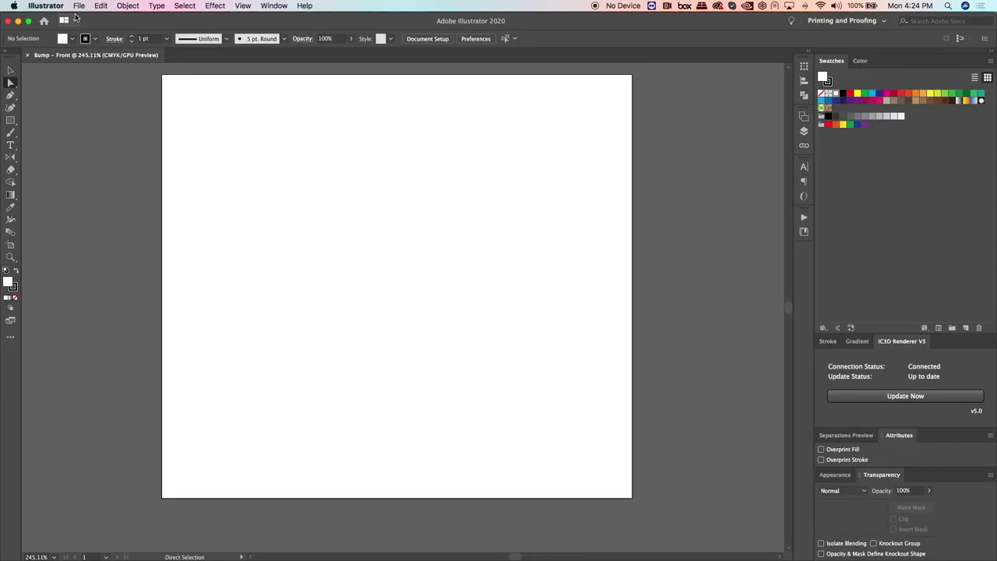
{"action": "left_click", "coordinate": [79, 5]}
{"action": "left_click", "coordinate": [91, 159]}
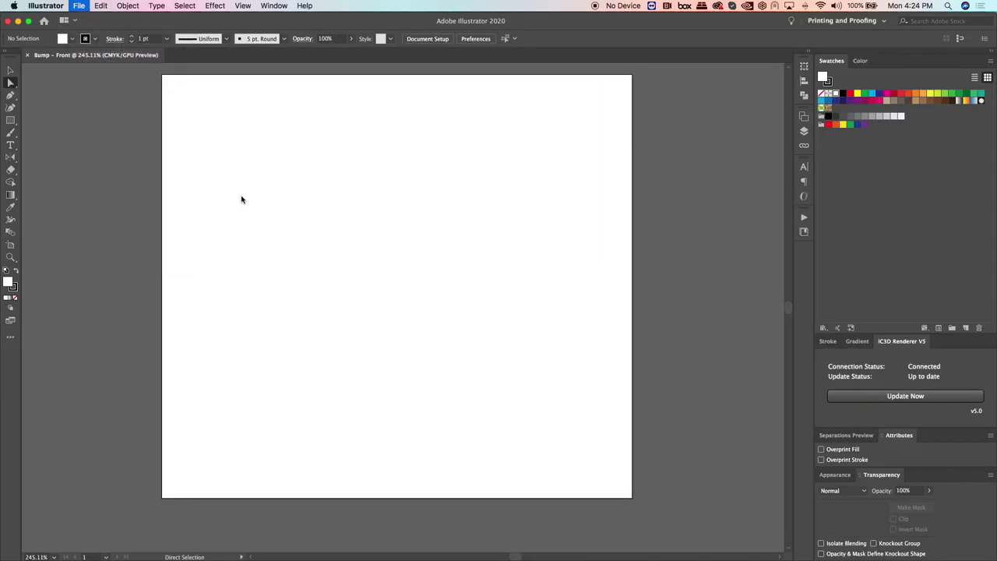
{"action": "double_click", "coordinate": [249, 105]}
{"action": "key", "text": "Return"}
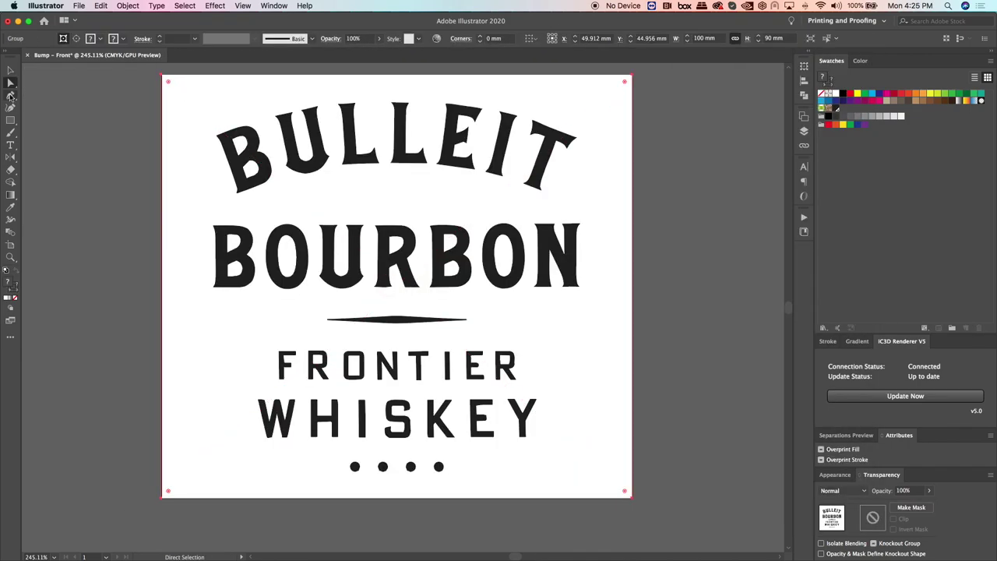
Define the lettering's black swatch as a spot color named bump.
{"action": "left_click", "coordinate": [265, 176]}
{"action": "double_click", "coordinate": [836, 109]}
{"action": "left_click", "coordinate": [682, 208]}
{"action": "left_click", "coordinate": [730, 233]}
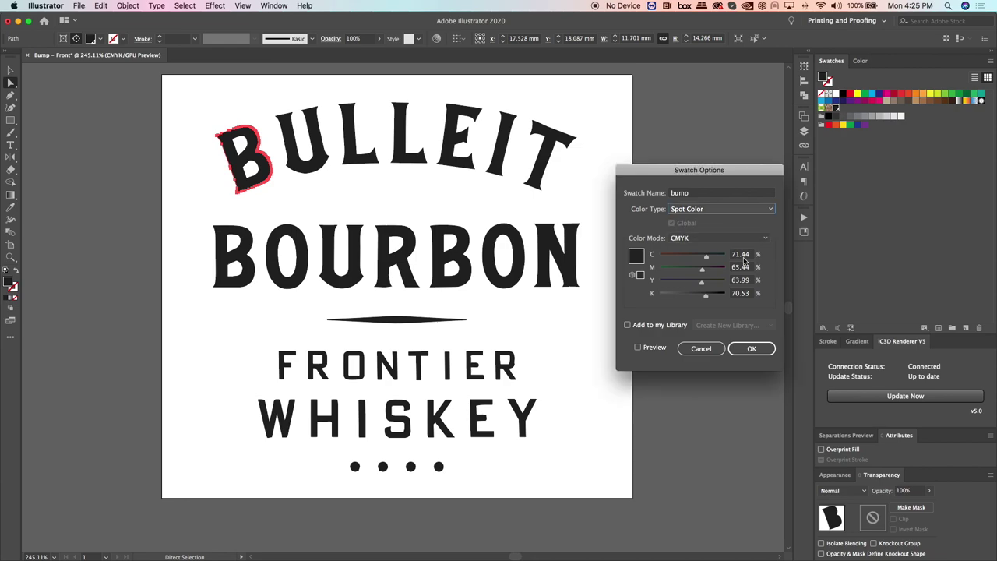
{"action": "left_click", "coordinate": [751, 349]}
Send the updated Bump artwork to the bottle label in iC3D.
{"action": "left_click", "coordinate": [484, 228]}
{"action": "left_click", "coordinate": [636, 245]}
{"action": "left_click", "coordinate": [891, 397]}
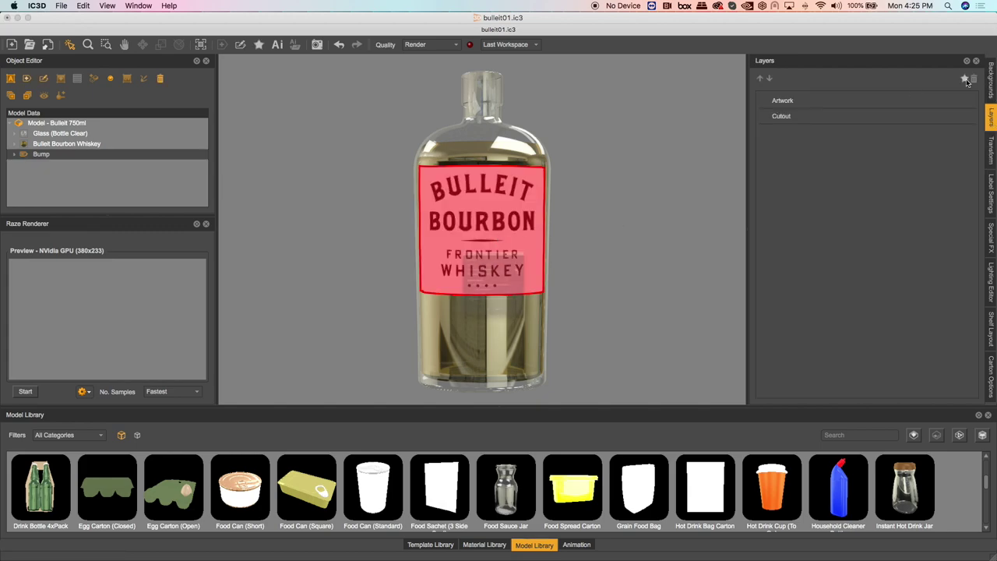
Add a spot effect named bump to the label that maps the bump spot color to the Gold material.
{"action": "left_click", "coordinate": [965, 79]}
{"action": "left_click", "coordinate": [526, 251]}
{"action": "scroll", "coordinate": [514, 292], "scroll_direction": "down", "scroll_amount": 5}
{"action": "left_click", "coordinate": [506, 269]}
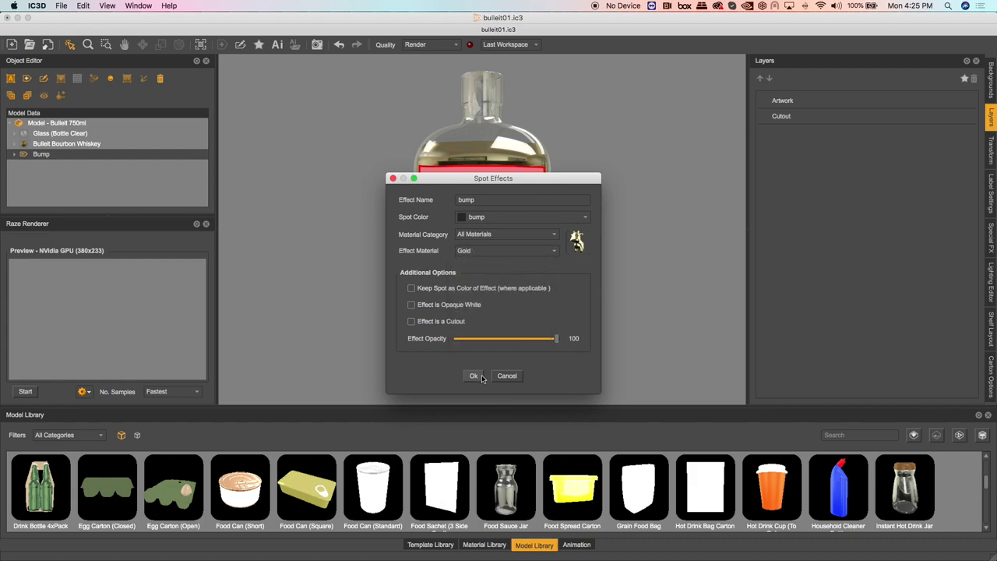
{"action": "left_click", "coordinate": [483, 376]}
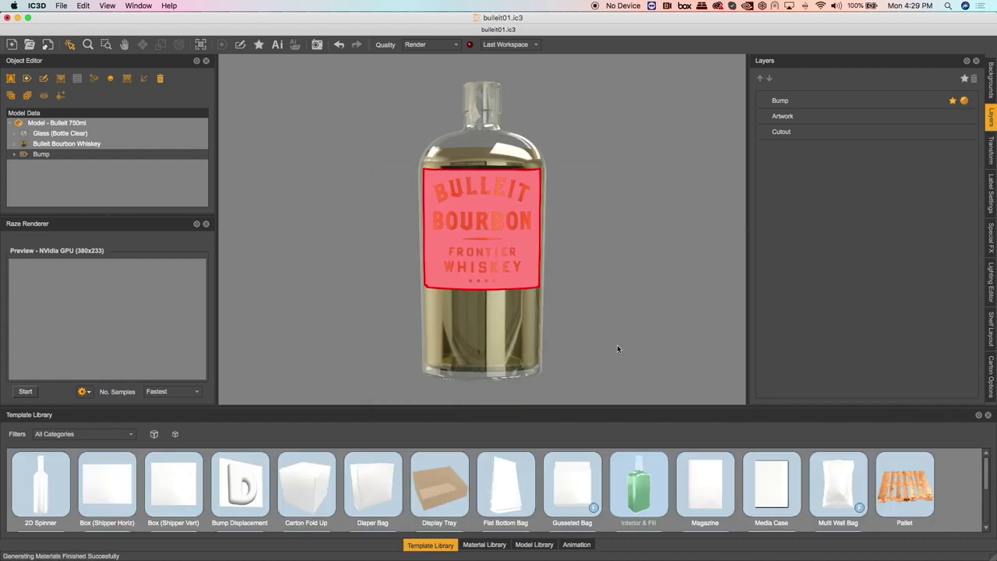
Set the Bump effect's gold material to a bump depth of 10 and save it.
{"action": "left_click", "coordinate": [617, 346]}
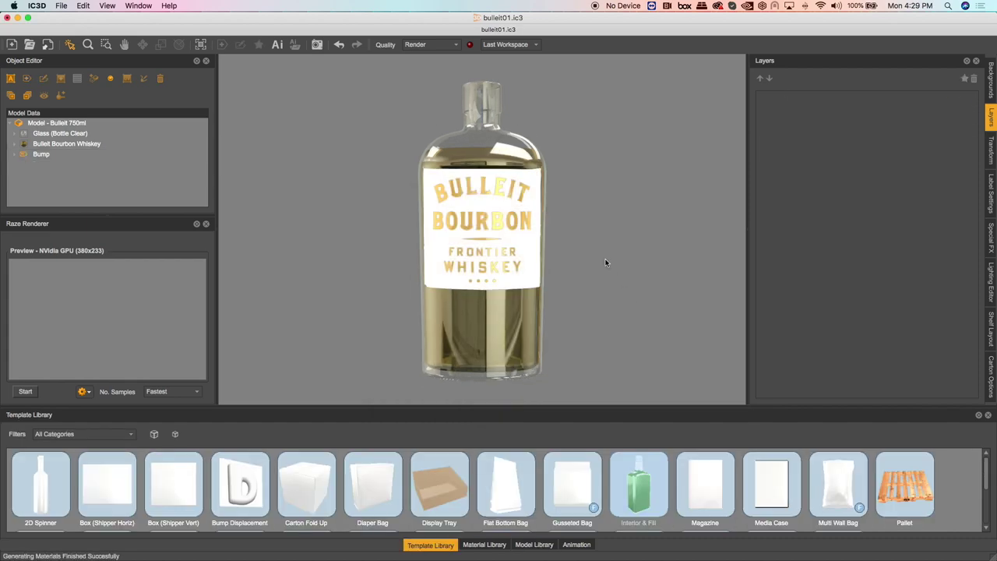
{"action": "left_click", "coordinate": [509, 186]}
{"action": "left_click", "coordinate": [964, 101]}
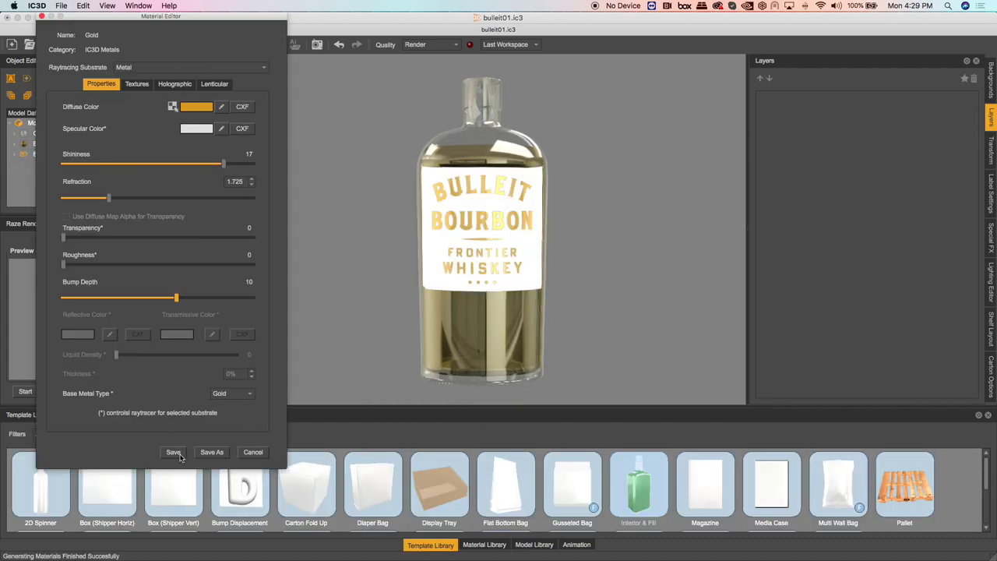
{"action": "left_click", "coordinate": [170, 453]}
Emboss the lettering into the glass with Bump Displacement at 1 mm height, mesh smoothness 65 and edge smoothness 25, saved to the model.
{"action": "left_click", "coordinate": [442, 271]}
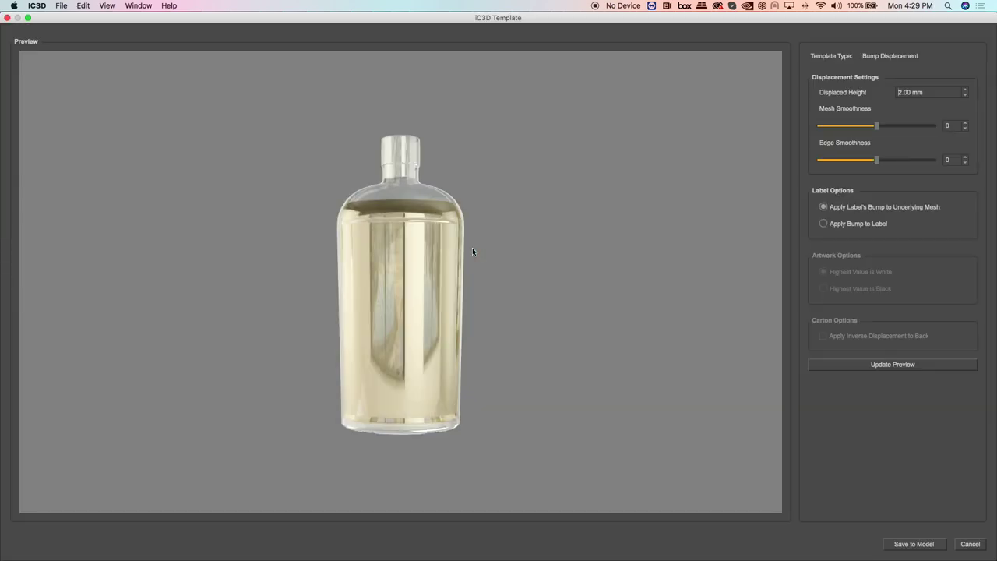
{"action": "left_click_drag", "start_coordinate": [472, 248], "coordinate": [799, 279]}
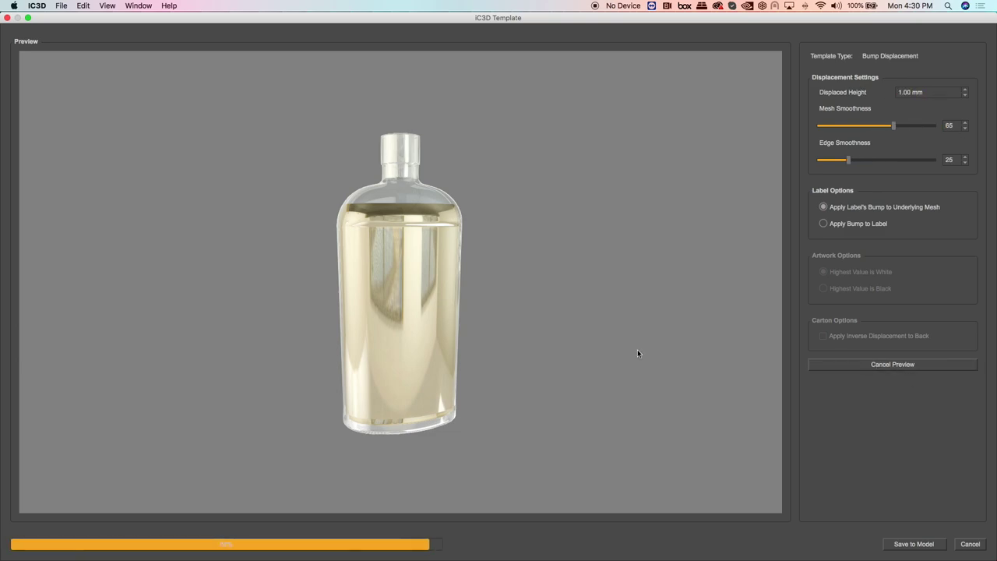
{"action": "left_click", "coordinate": [913, 543]}
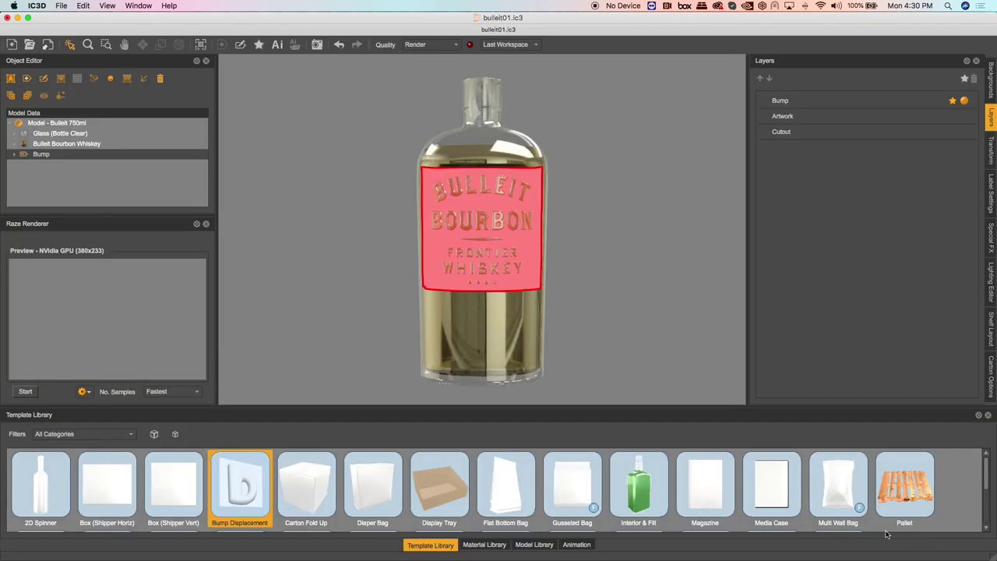
{"action": "left_click", "coordinate": [577, 309]}
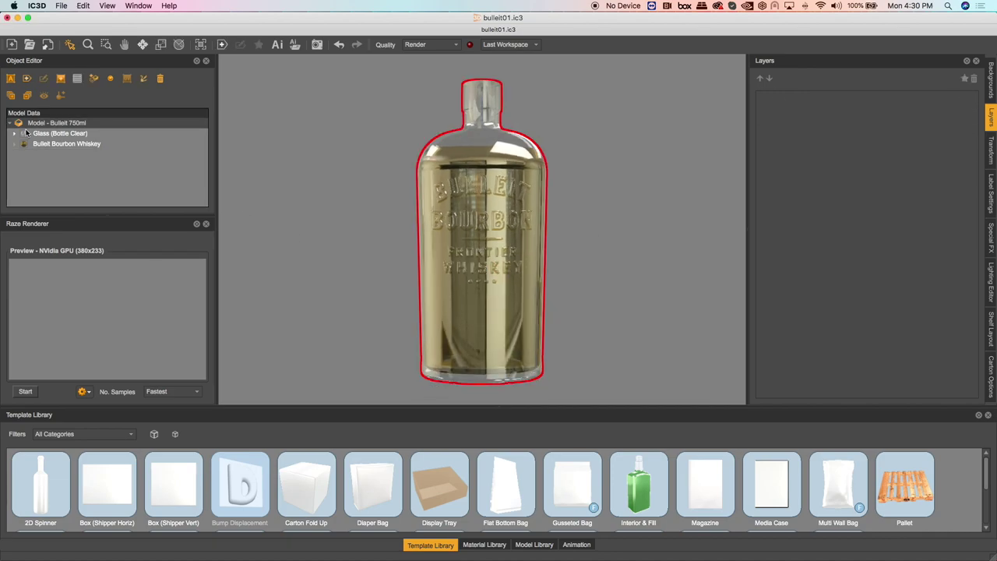
Add a label named Front, 250 mm wide and 100 mm high, to the glass bottle.
{"action": "left_click", "coordinate": [26, 79]}
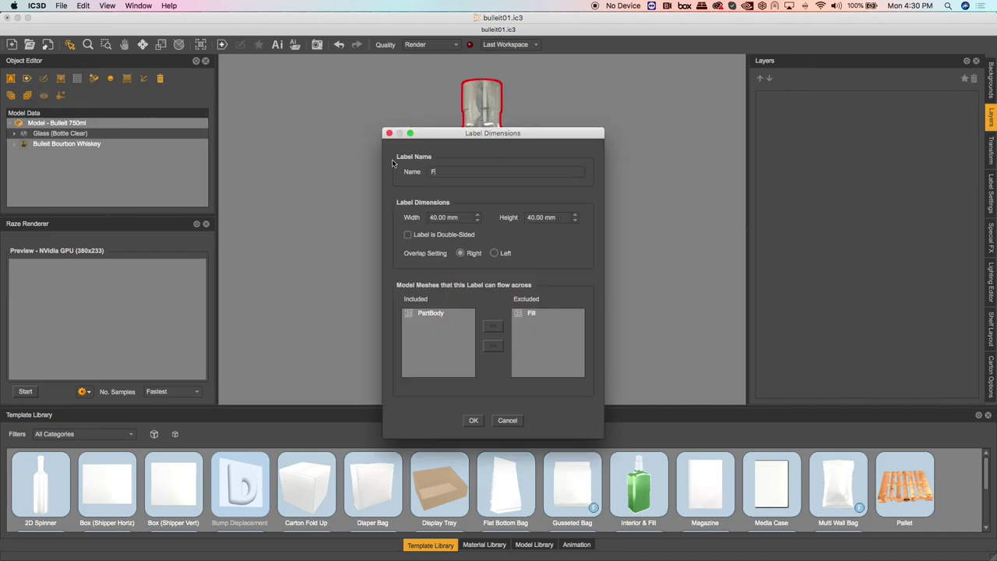
{"action": "type", "text": "100"}
{"action": "key", "text": "Tab"}
{"action": "key", "text": "Return"}
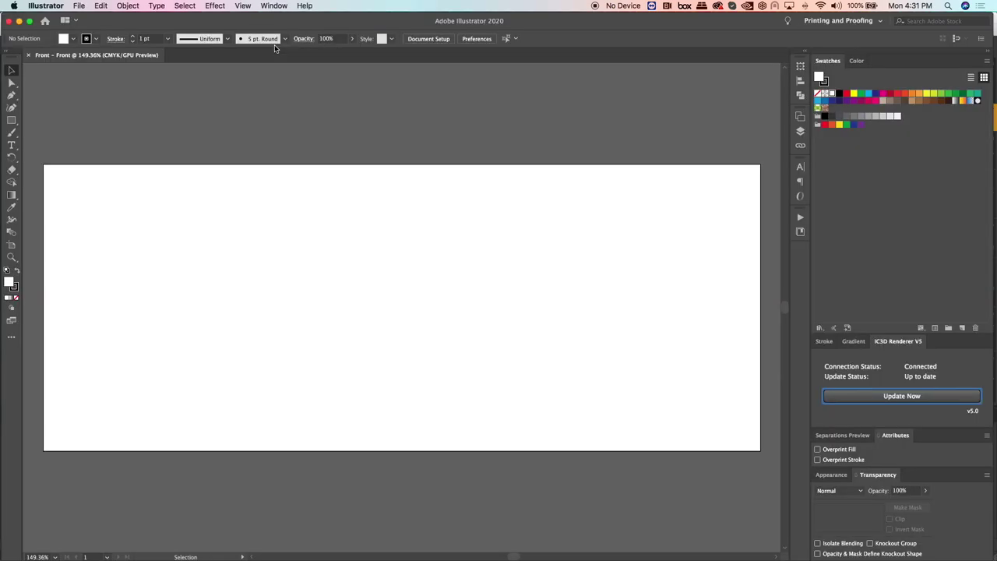
In Illustrator, copy the artwork from Bulleit Label Angle.ai into the Front label document and update the model.
{"action": "left_click", "coordinate": [79, 5]}
{"action": "left_click", "coordinate": [87, 45]}
{"action": "double_click", "coordinate": [275, 110]}
{"action": "left_click", "coordinate": [126, 56]}
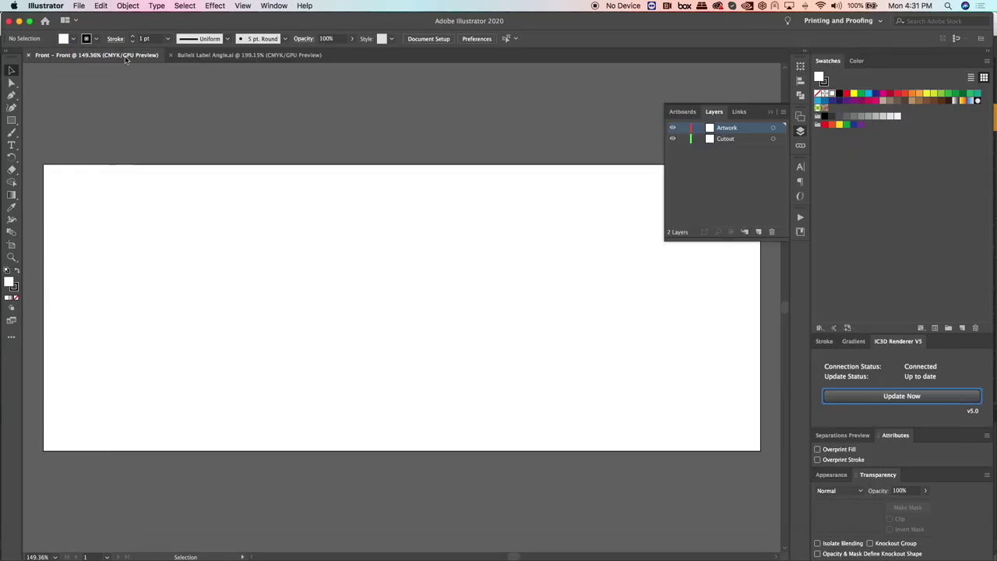
{"action": "key", "text": "super+v"}
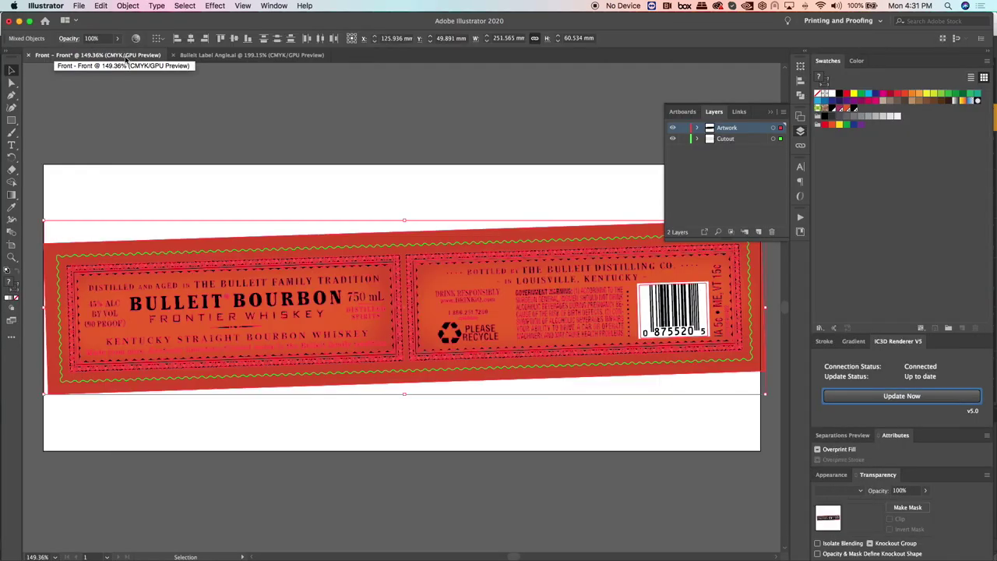
{"action": "left_click", "coordinate": [125, 60]}
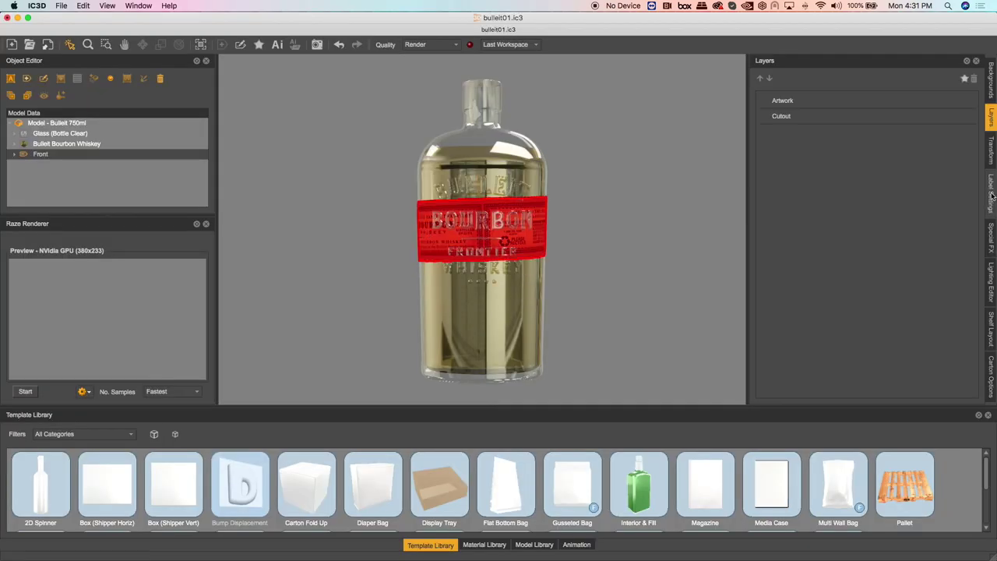
Align the Front label center to center on the model's front with offsets of X 250 mm and Y -385 mm.
{"action": "left_click", "coordinate": [992, 195]}
{"action": "left_click", "coordinate": [935, 261]}
{"action": "type", "text": "250"}
{"action": "key", "text": "Tab"}
{"action": "type", "text": "-385"}
{"action": "left_click", "coordinate": [944, 392]}
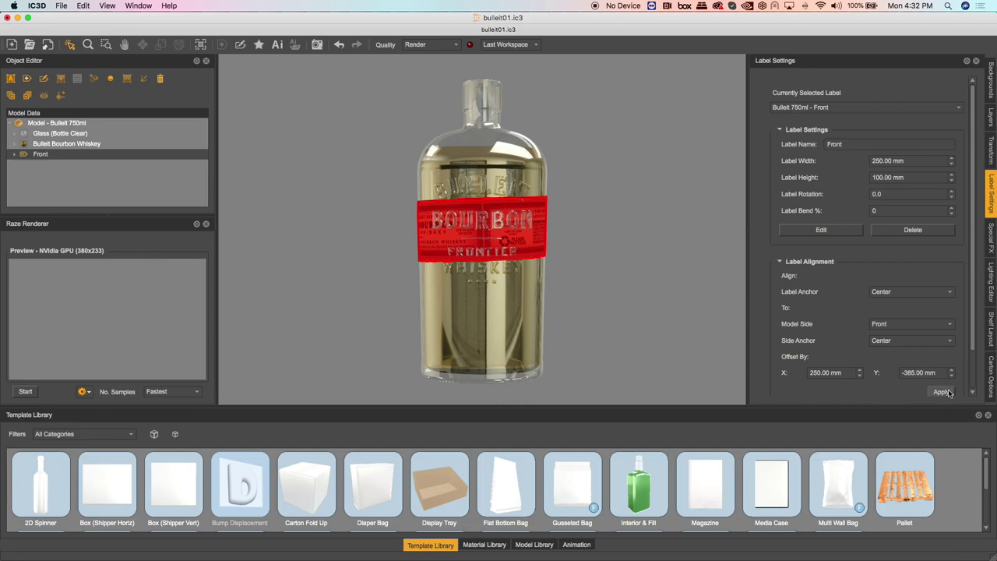
Add the Diageo Cap model from the model library to the bottle scene.
{"action": "left_click", "coordinate": [534, 545]}
{"action": "left_click_drag", "start_coordinate": [838, 484], "coordinate": [542, 149]}
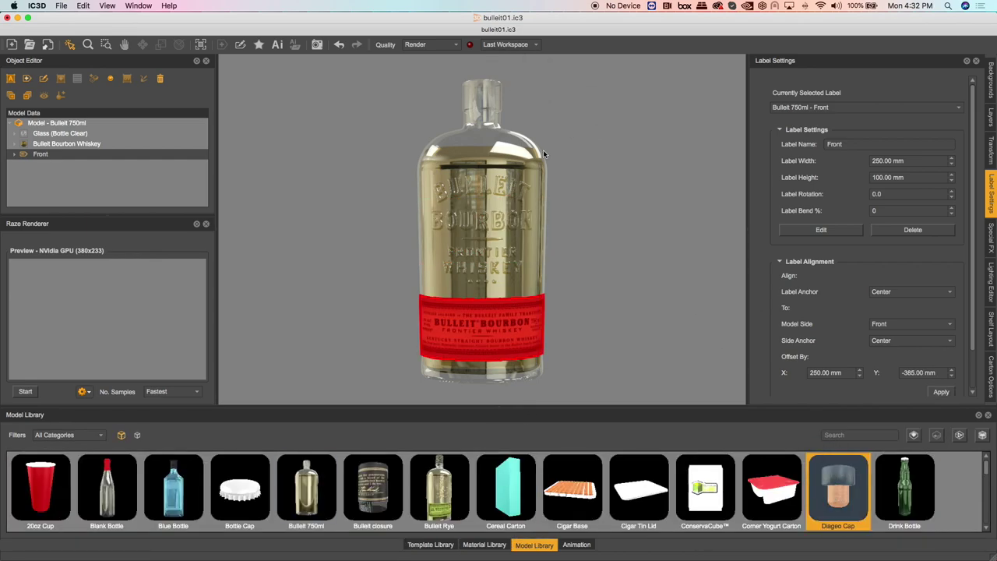
{"action": "left_click", "coordinate": [613, 188]}
Apply the Shrink Film template to the bottle, with the film offset 200 mm from the base and a 48 mm cut length.
{"action": "left_click", "coordinate": [444, 544]}
{"action": "scroll", "coordinate": [500, 500], "scroll_direction": "down", "scroll_amount": 3}
{"action": "left_click_drag", "start_coordinate": [573, 475], "coordinate": [428, 115]}
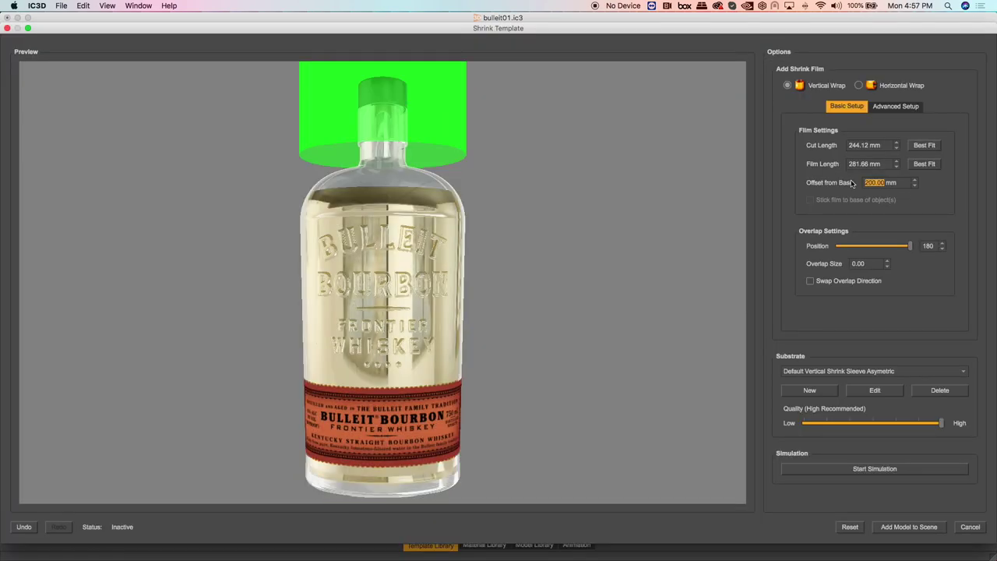
{"action": "left_click_drag", "start_coordinate": [880, 147], "coordinate": [818, 137]}
{"action": "type", "text": "48"}
{"action": "key", "text": "Return"}
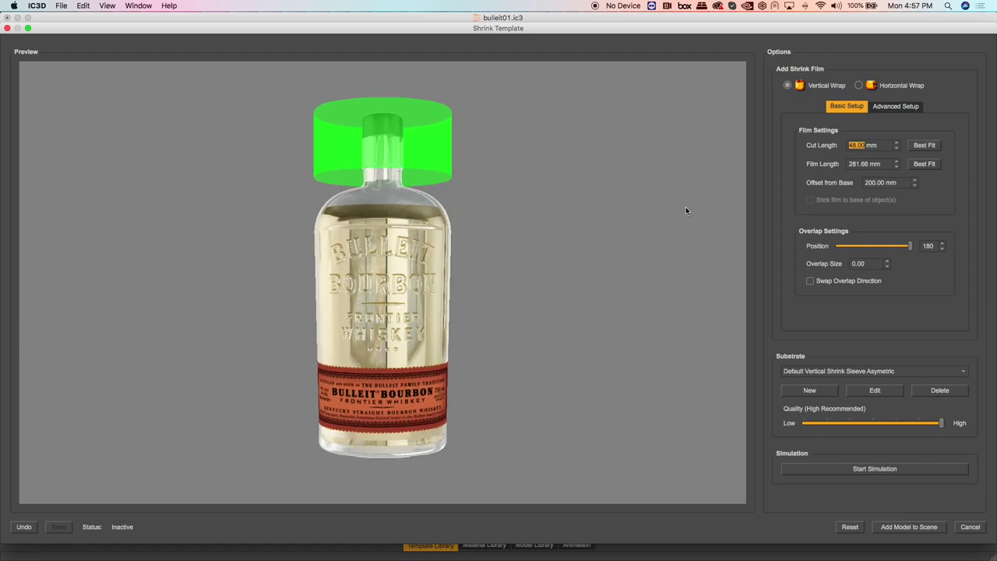
Best-fit the film length around the cap and neck and run the shrink simulation.
{"action": "left_click", "coordinate": [925, 164]}
{"action": "left_click_drag", "start_coordinate": [622, 182], "coordinate": [468, 207]}
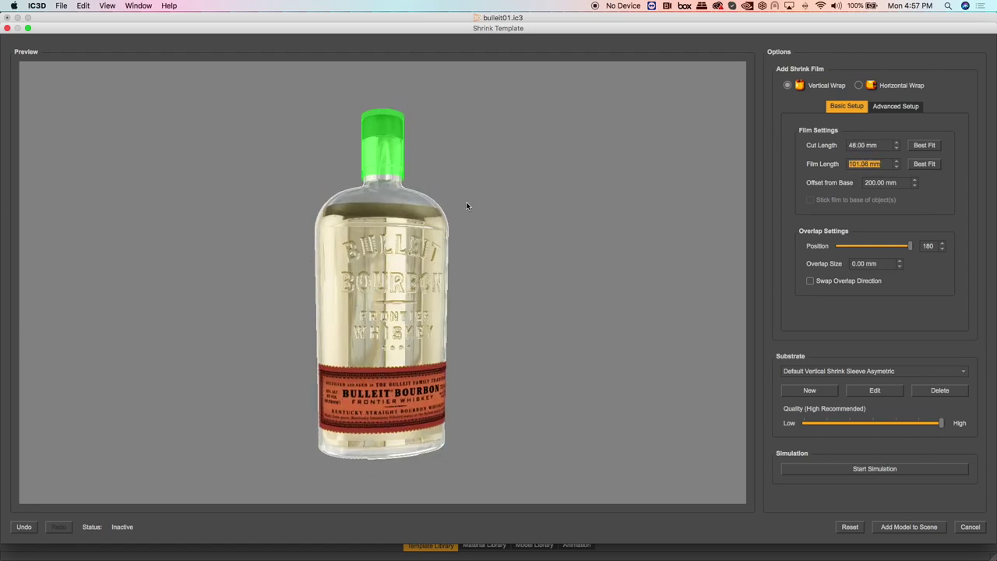
{"action": "left_click", "coordinate": [903, 468]}
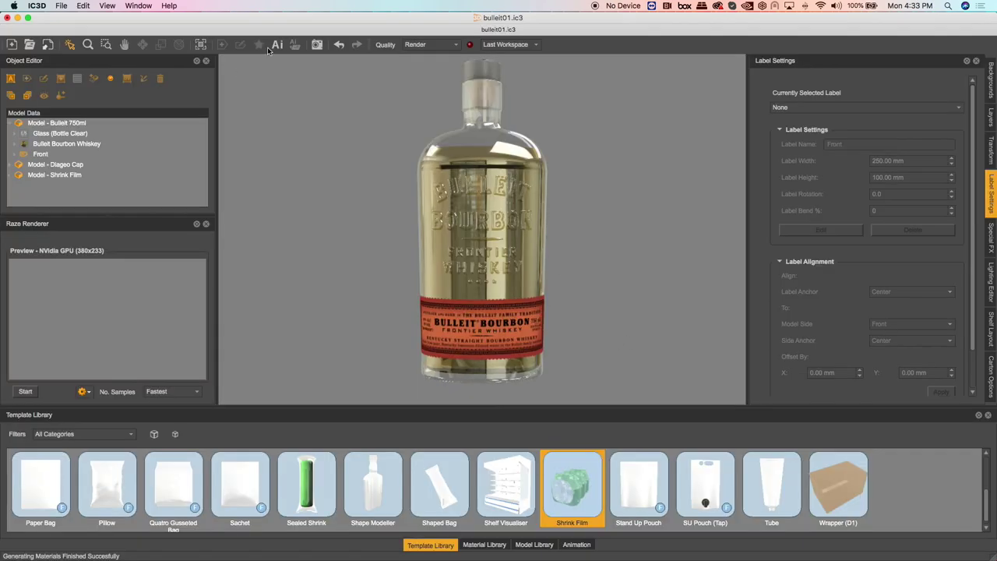
Open the shrink film label in Illustrator, paste in the Bulleit shrink film artwork, and send the update to the model.
{"action": "left_click", "coordinate": [272, 43]}
{"action": "left_click", "coordinate": [78, 6]}
{"action": "left_click", "coordinate": [89, 39]}
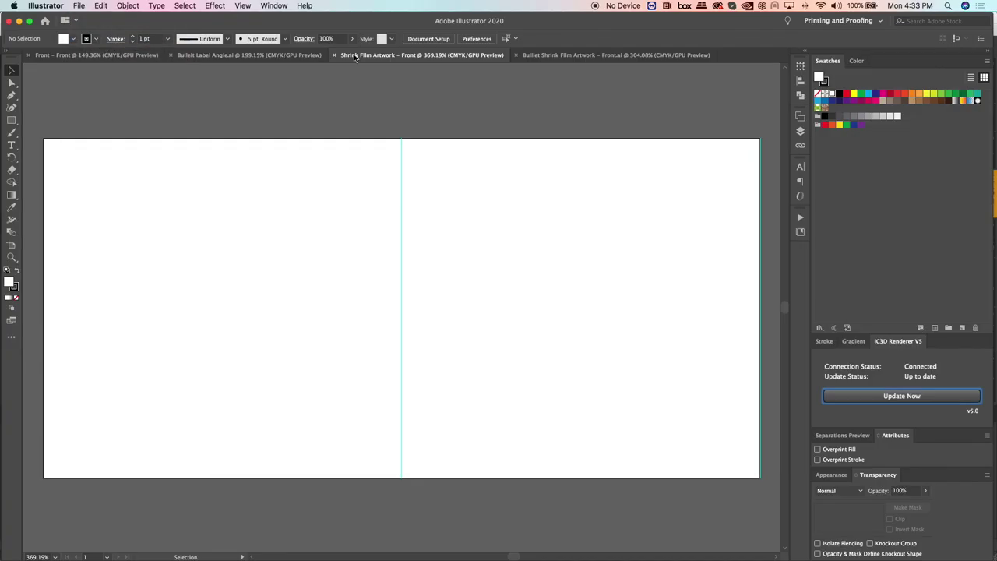
{"action": "key", "text": "super+v"}
{"action": "left_click", "coordinate": [902, 400]}
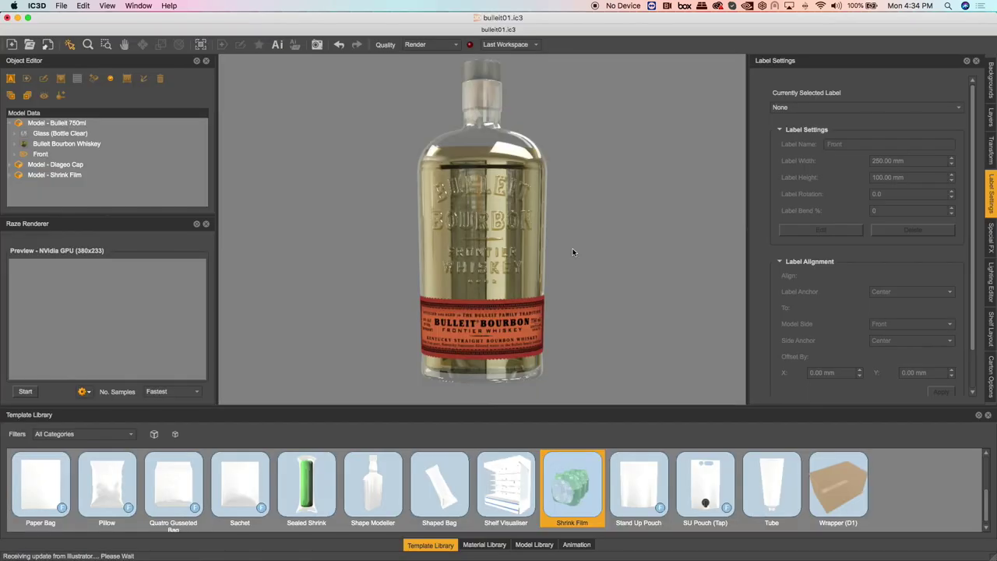
Apply the Bulleit Shrink material to the shrink film and the Bulleit Label material to the front label.
{"action": "left_click", "coordinate": [490, 90]}
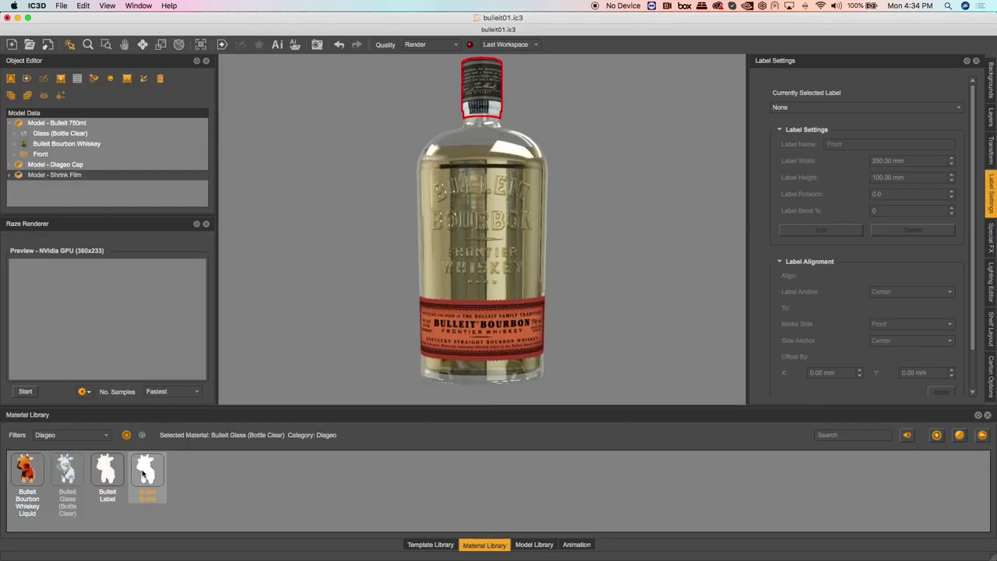
{"action": "left_click", "coordinate": [107, 471]}
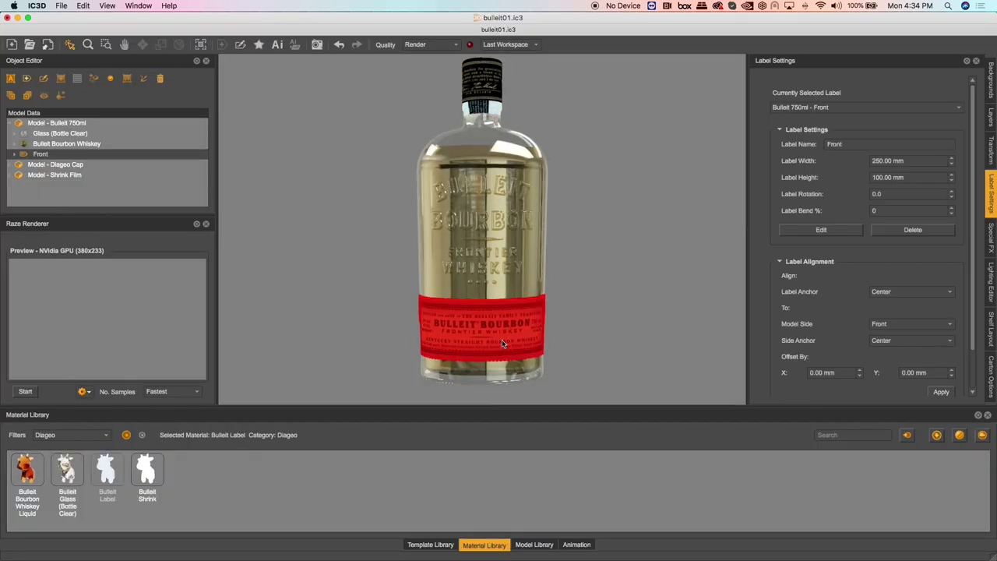
{"action": "double_click", "coordinate": [109, 478]}
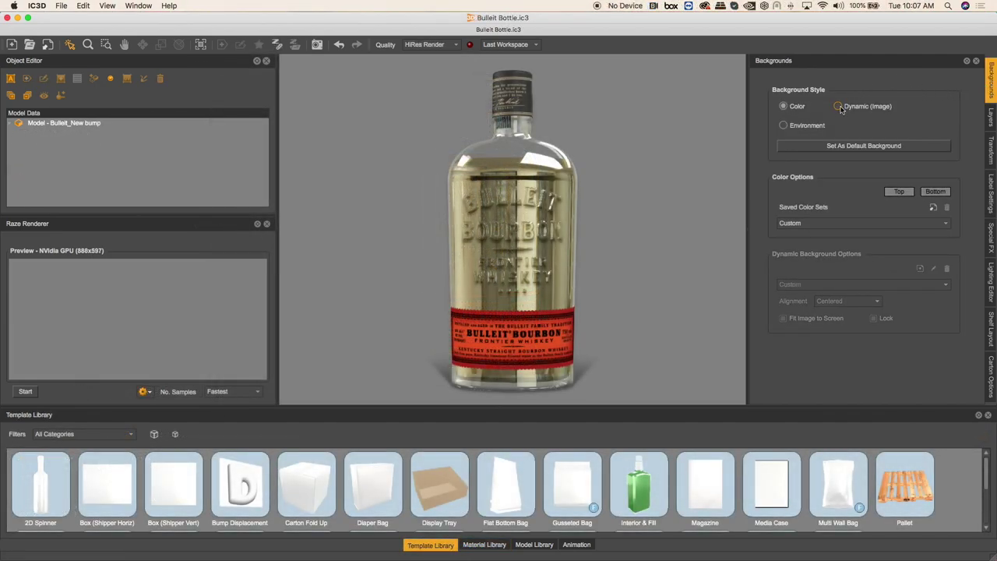
Switch the scene background to a dynamic image and load the whiskey barrel photo into a new background.
{"action": "left_click", "coordinate": [838, 107]}
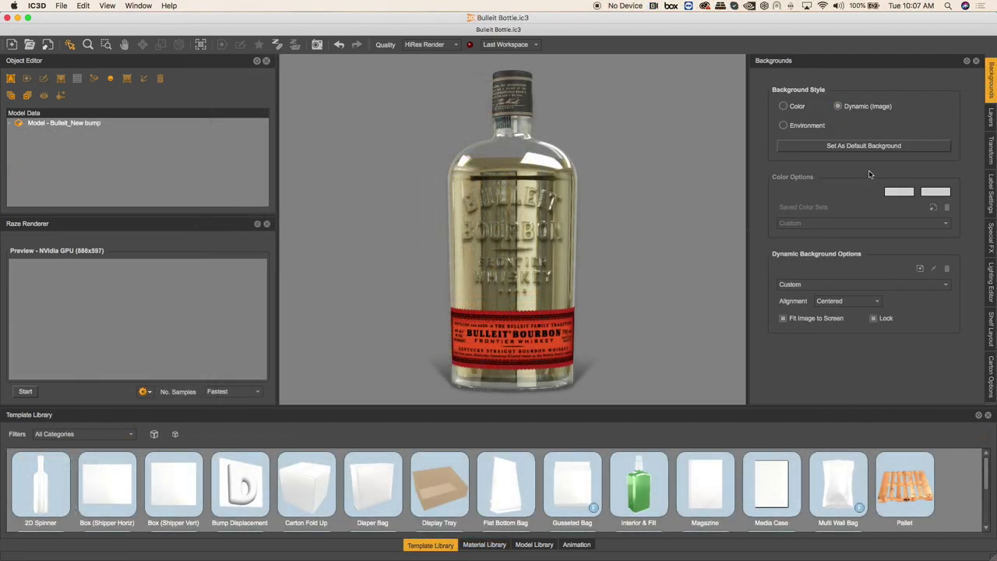
{"action": "left_click", "coordinate": [919, 271]}
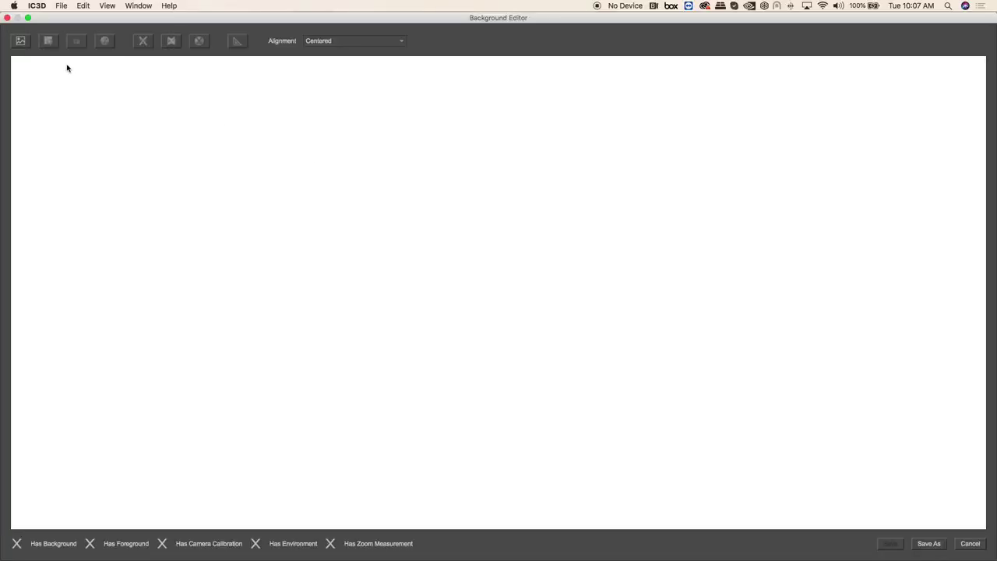
{"action": "left_click", "coordinate": [20, 41]}
{"action": "double_click", "coordinate": [198, 195]}
Generate a lighting rig from the barrel background and save the background as Bulleit.
{"action": "left_click", "coordinate": [105, 41]}
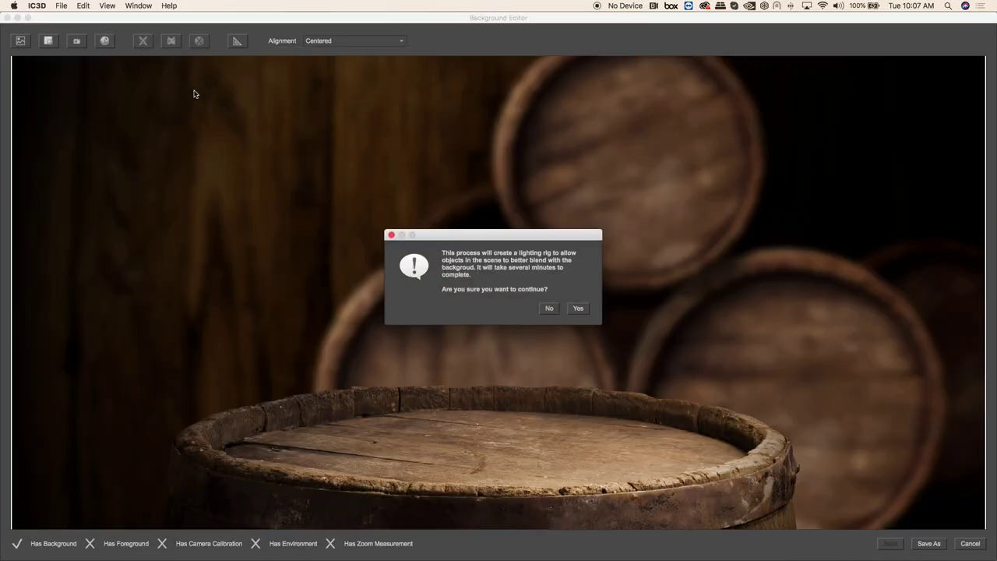
{"action": "left_click", "coordinate": [577, 309]}
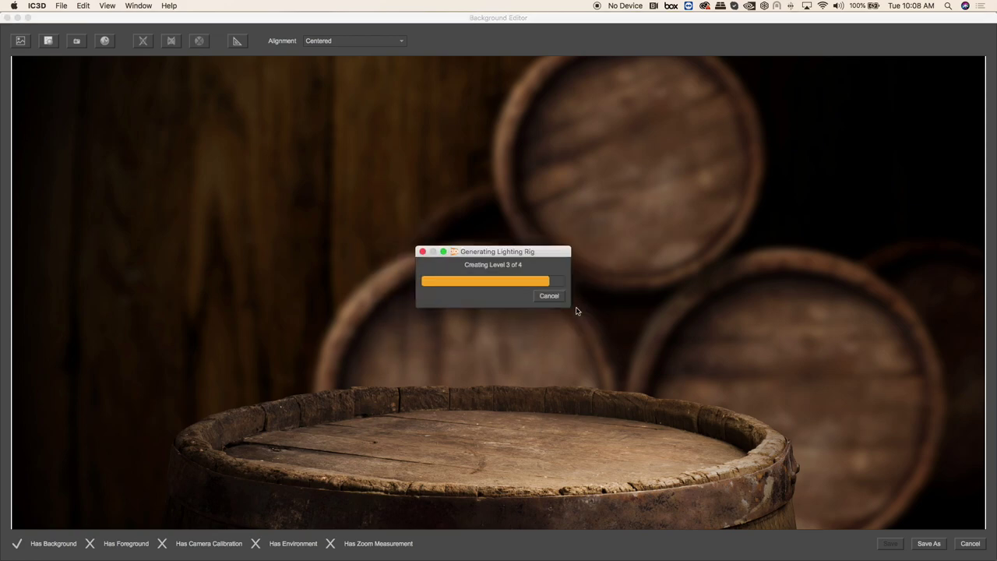
{"action": "type", "text": "Bulleit"}
{"action": "left_click", "coordinate": [474, 285]}
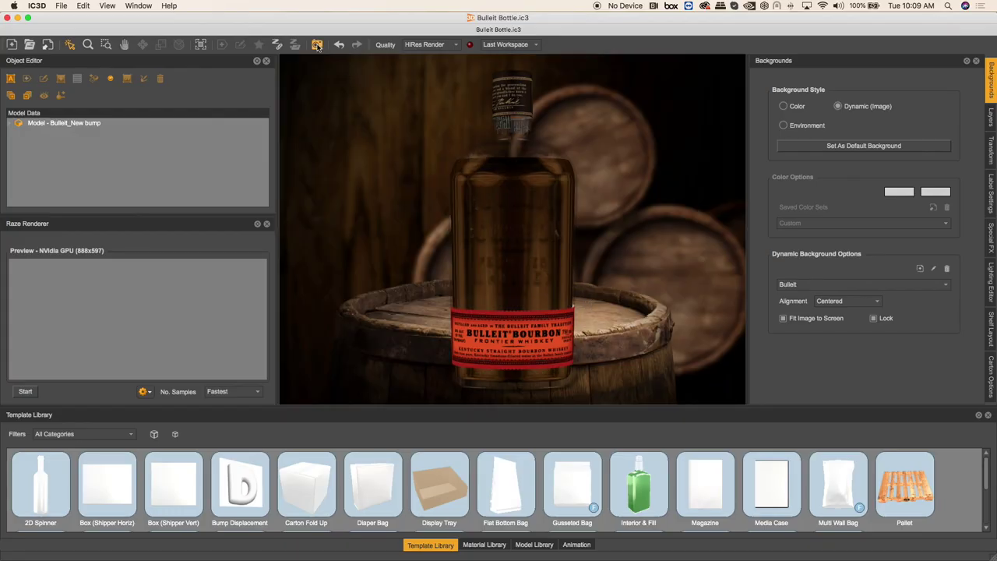
Apply the Bulleit camera preset and add the Bulleit Glass model on the barrel beside the bottle.
{"action": "left_click", "coordinate": [317, 44]}
{"action": "left_click", "coordinate": [724, 413]}
{"action": "left_click", "coordinate": [683, 459]}
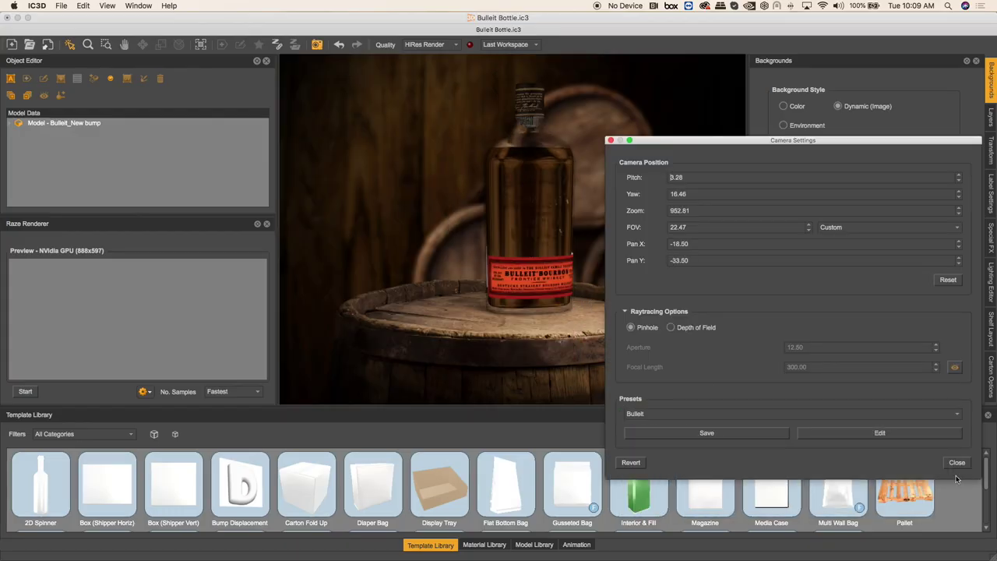
{"action": "left_click", "coordinate": [956, 461]}
{"action": "left_click", "coordinate": [534, 545]}
{"action": "left_click_drag", "start_coordinate": [173, 487], "coordinate": [429, 310]}
Swap the render views and start the ray-traced preview of the bottle and glass.
{"action": "left_click", "coordinate": [108, 5]}
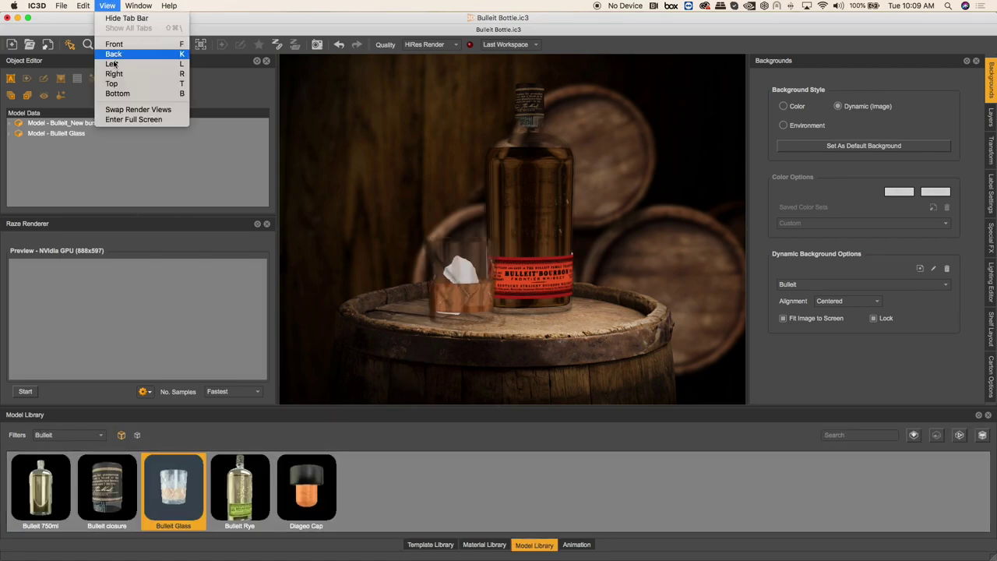
{"action": "left_click", "coordinate": [174, 110]}
{"action": "left_click", "coordinate": [300, 398]}
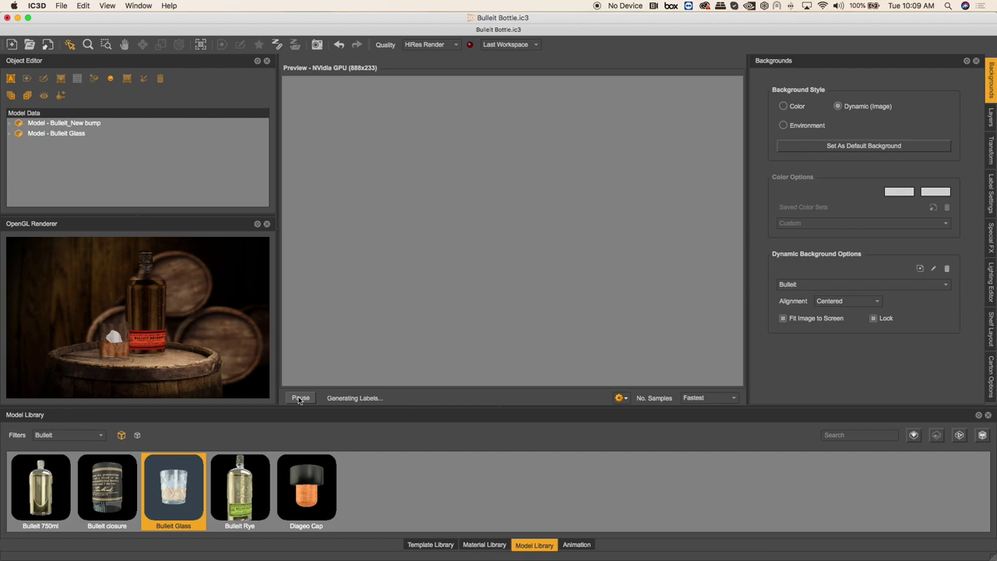
Add a circular scene light, enlarge its aperture and position it at 27 deg vertical and 146 deg horizontal.
{"action": "left_click", "coordinate": [990, 287]}
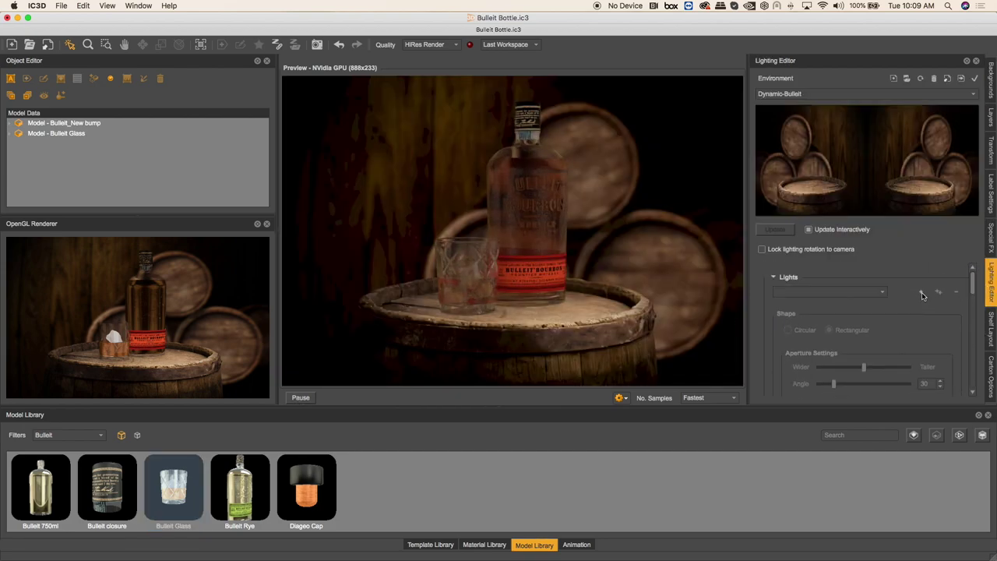
{"action": "left_click", "coordinate": [921, 293]}
{"action": "left_click_drag", "start_coordinate": [862, 367], "coordinate": [869, 366]}
{"action": "left_click", "coordinate": [922, 383]}
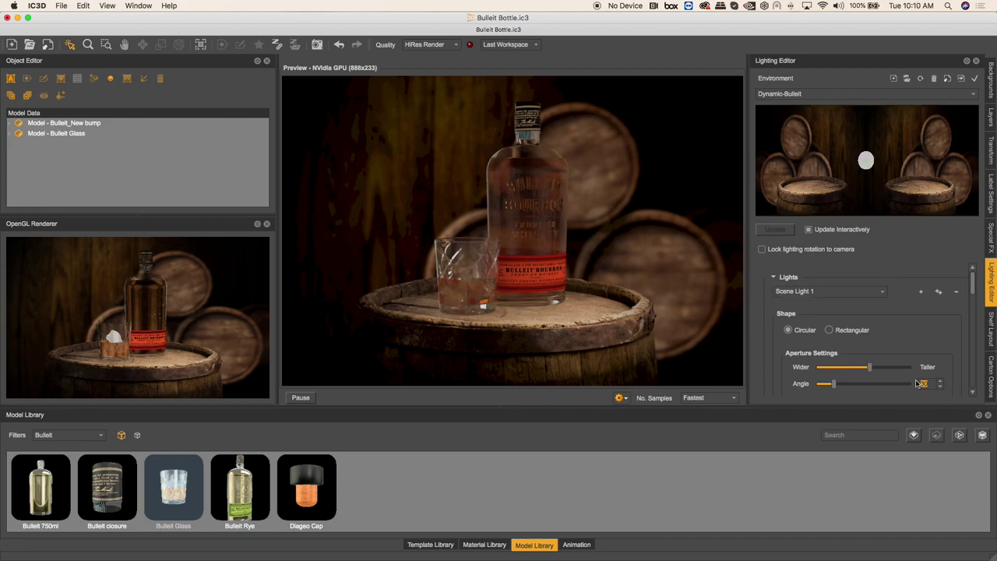
{"action": "key", "text": "Return"}
{"action": "left_click_drag", "start_coordinate": [972, 284], "coordinate": [972, 309]}
{"action": "left_click_drag", "start_coordinate": [882, 162], "coordinate": [967, 162]}
{"action": "left_click", "coordinate": [935, 315]}
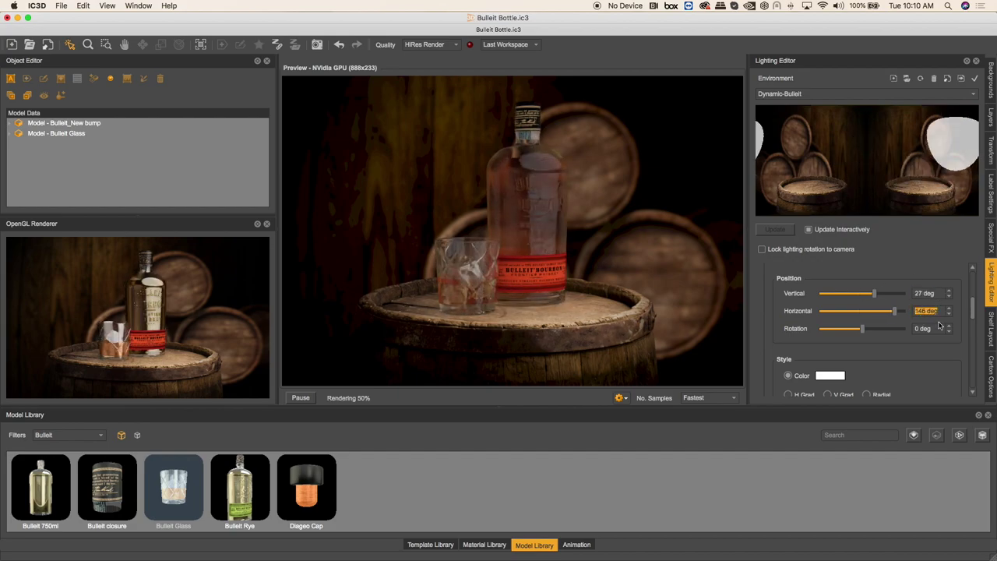
Add a second scene light low in the environment, beneath the first one, and colour it yellow.
{"action": "left_click_drag", "start_coordinate": [971, 313], "coordinate": [972, 271]}
{"action": "left_click", "coordinate": [922, 292]}
{"action": "scroll", "coordinate": [931, 351], "scroll_direction": "down", "scroll_amount": 3}
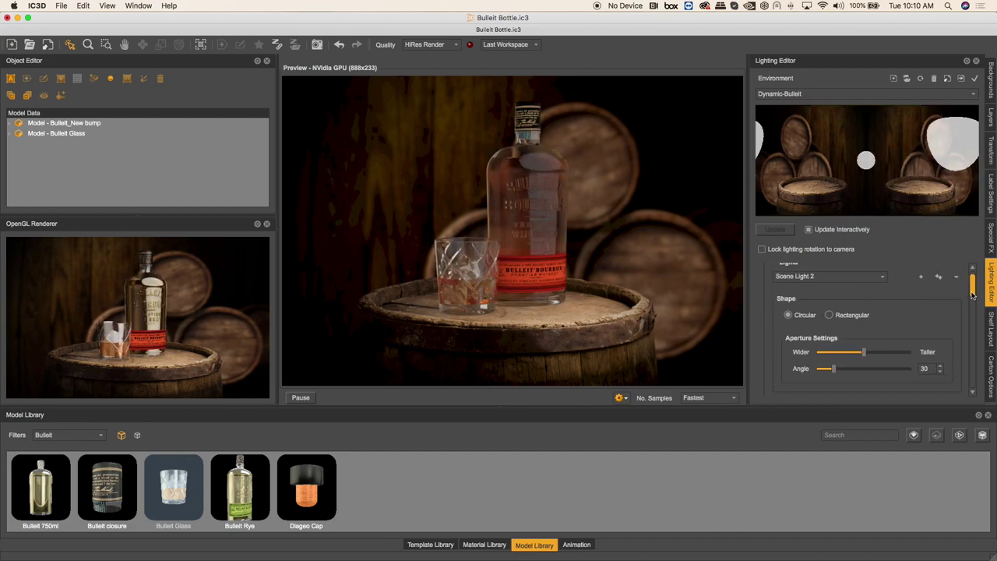
{"action": "scroll", "coordinate": [958, 373], "scroll_direction": "down", "scroll_amount": 4}
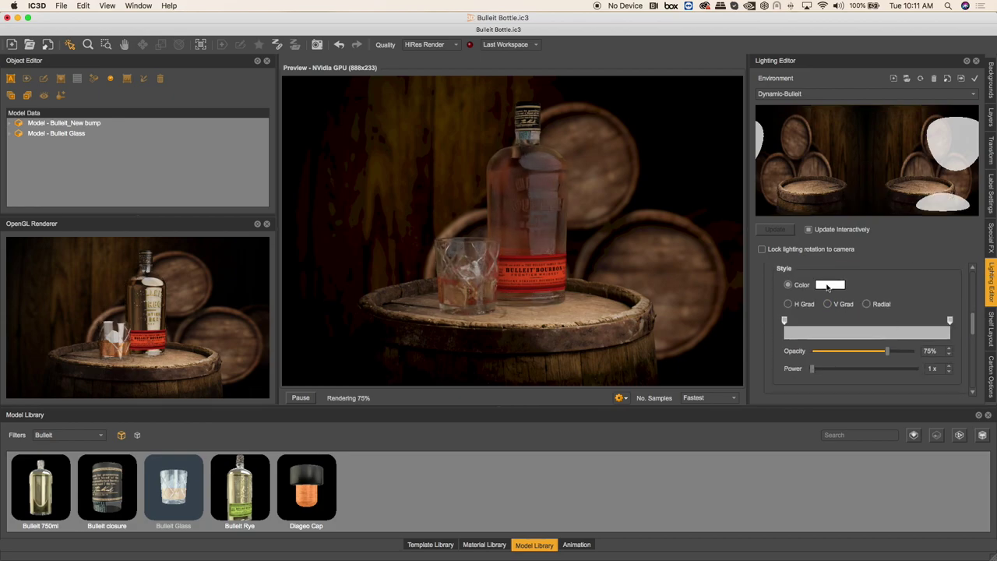
{"action": "left_click", "coordinate": [830, 284]}
{"action": "left_click", "coordinate": [457, 356]}
{"action": "left_click", "coordinate": [628, 402]}
Add a third scene light, raise it above the scene and set its horizontal position to -57 deg.
{"action": "scroll", "coordinate": [958, 320], "scroll_direction": "up", "scroll_amount": 5}
{"action": "left_click", "coordinate": [922, 292]}
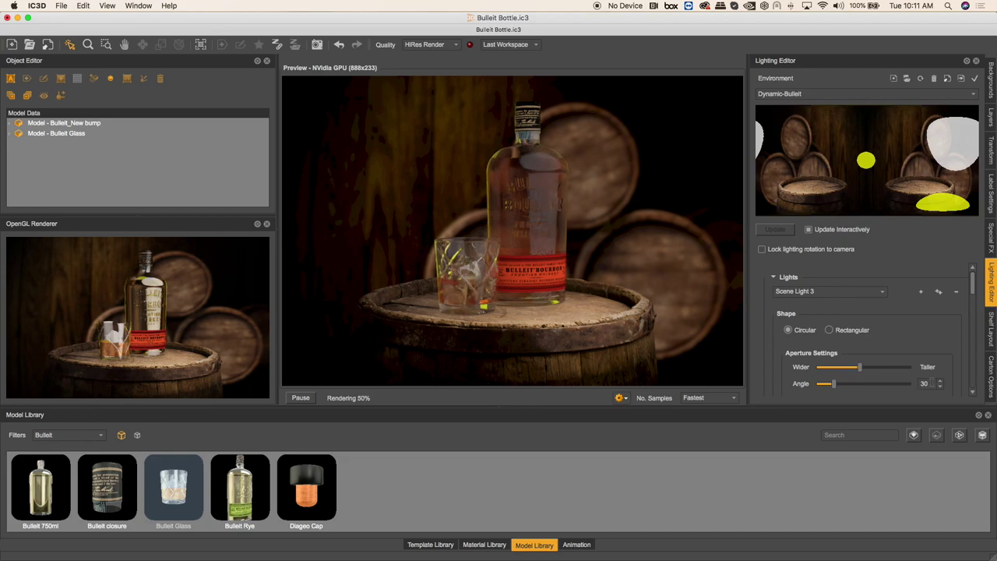
{"action": "scroll", "coordinate": [896, 351], "scroll_direction": "down", "scroll_amount": 4}
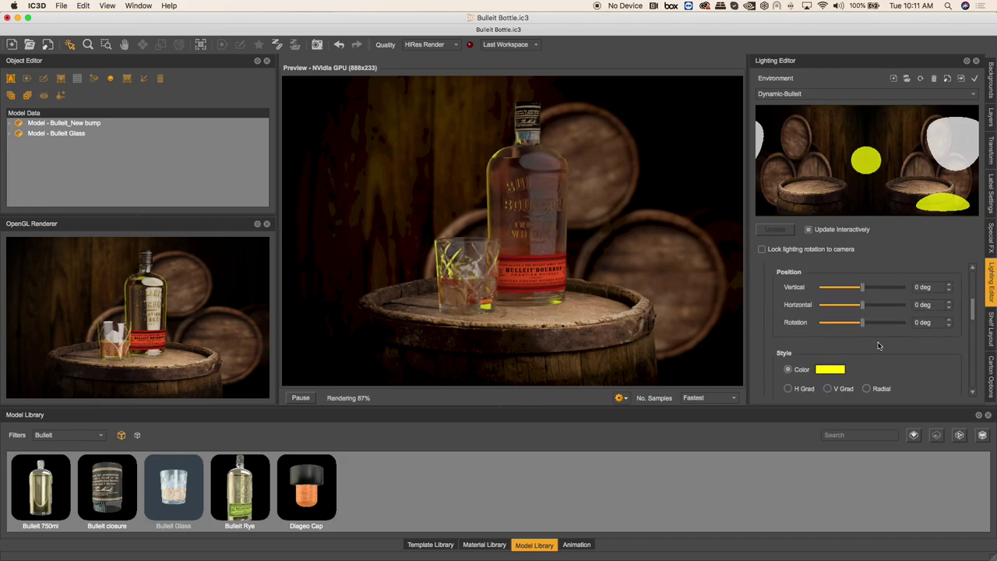
{"action": "key", "text": "Tab"}
{"action": "type", "text": "-57"}
{"action": "key", "text": "Return"}
{"action": "left_click_drag", "start_coordinate": [972, 309], "coordinate": [972, 318]}
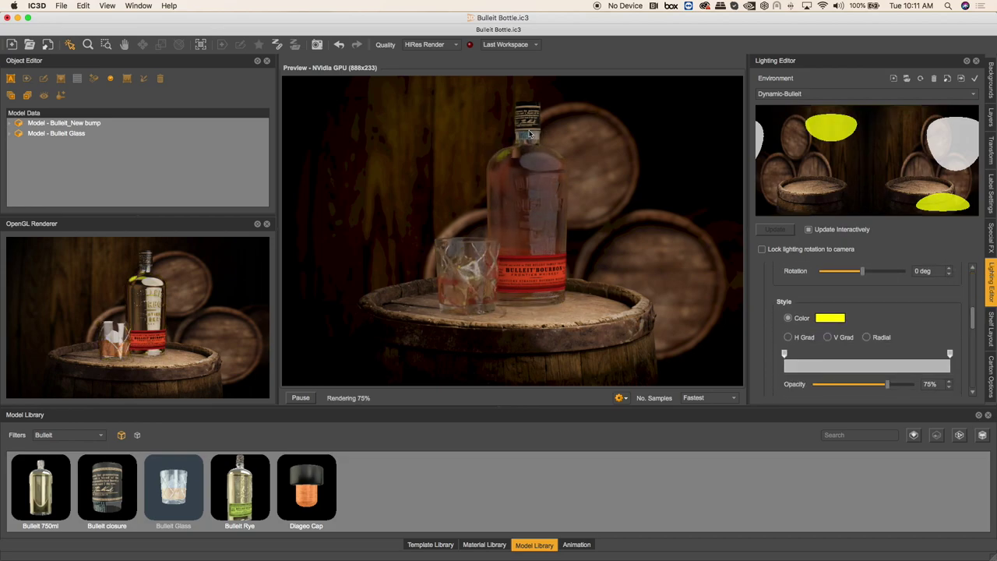
Make the third light white with 100% opacity, and adjust the environment's blur to 7 and its RT dynamic range.
{"action": "left_click", "coordinate": [831, 316]}
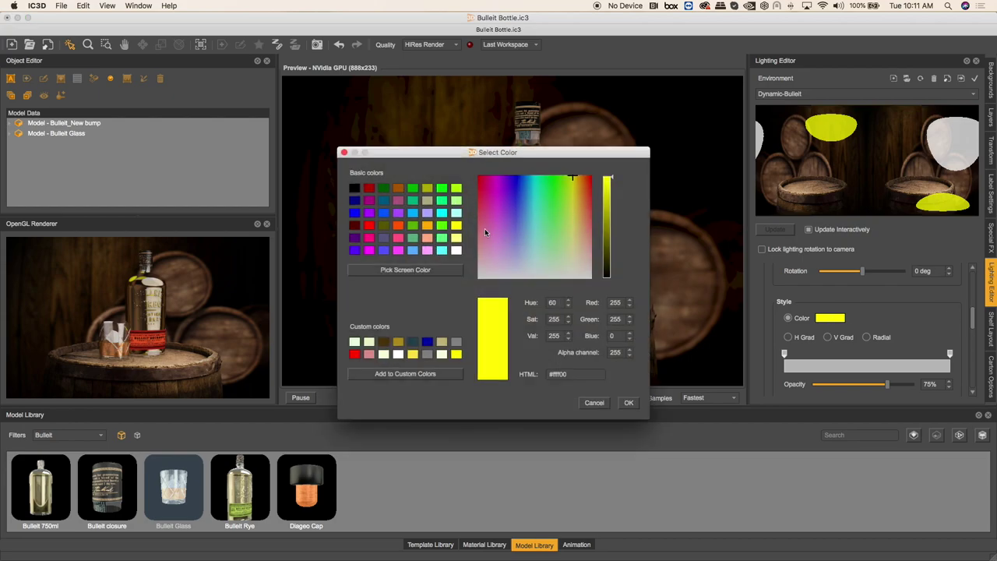
{"action": "left_click", "coordinate": [633, 403]}
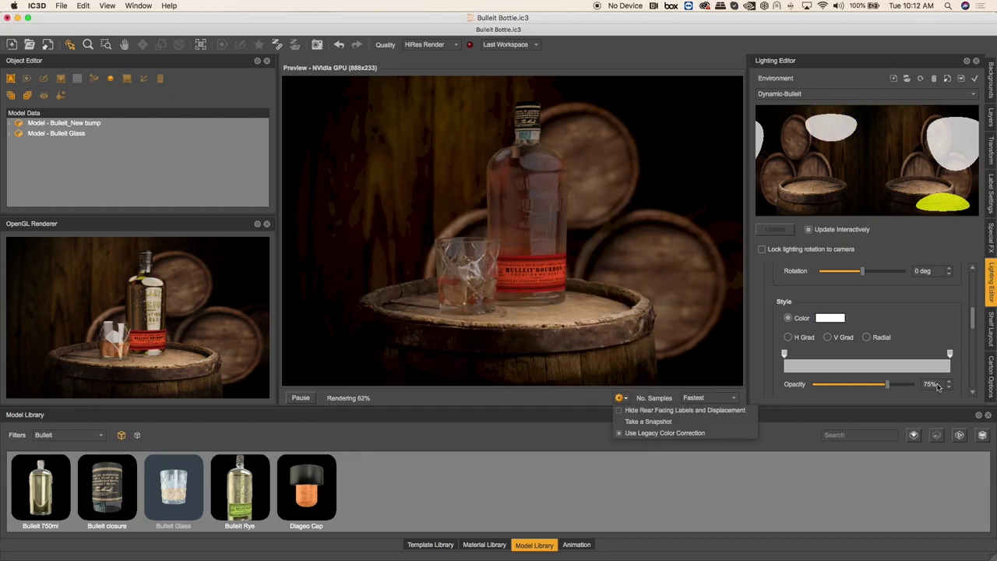
{"action": "left_click", "coordinate": [916, 384]}
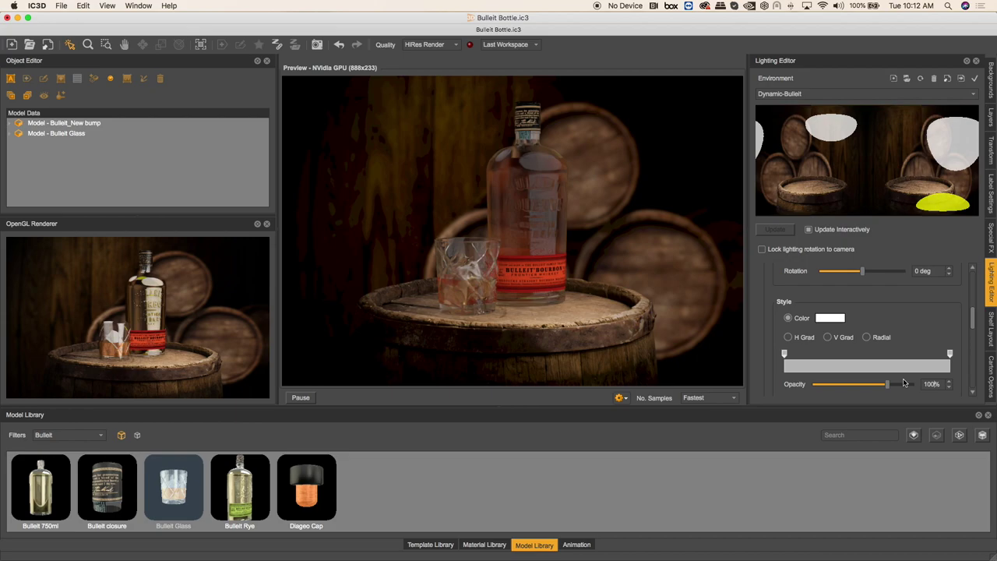
{"action": "scroll", "coordinate": [904, 374], "scroll_direction": "down", "scroll_amount": 5}
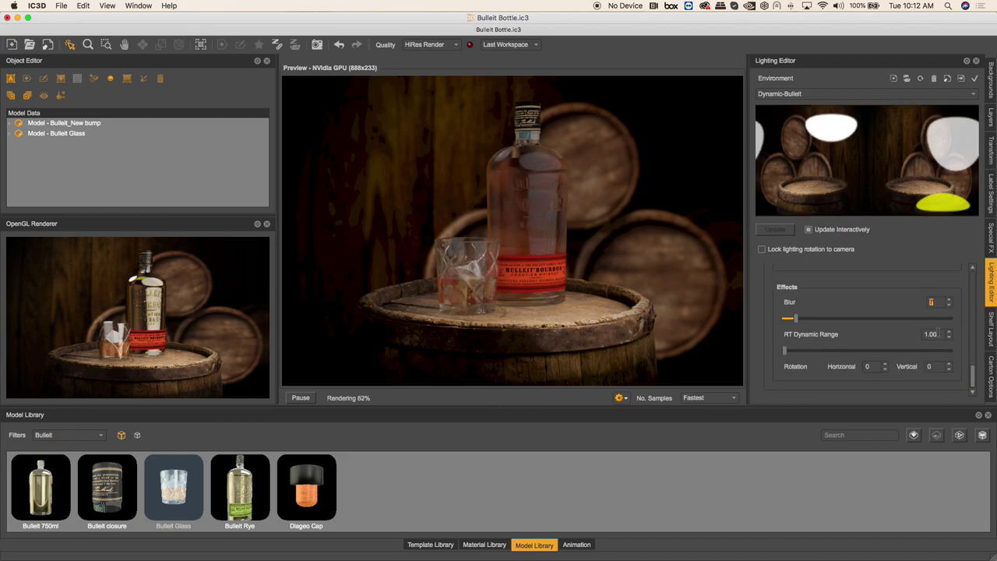
{"action": "key", "text": "Return"}
{"action": "left_click", "coordinate": [991, 234]}
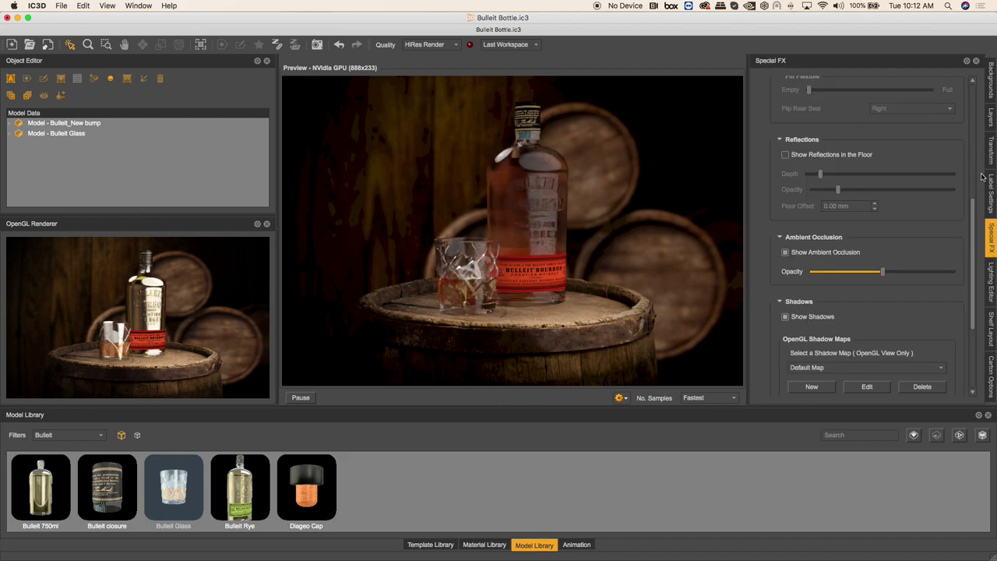
{"action": "key", "text": "Tab"}
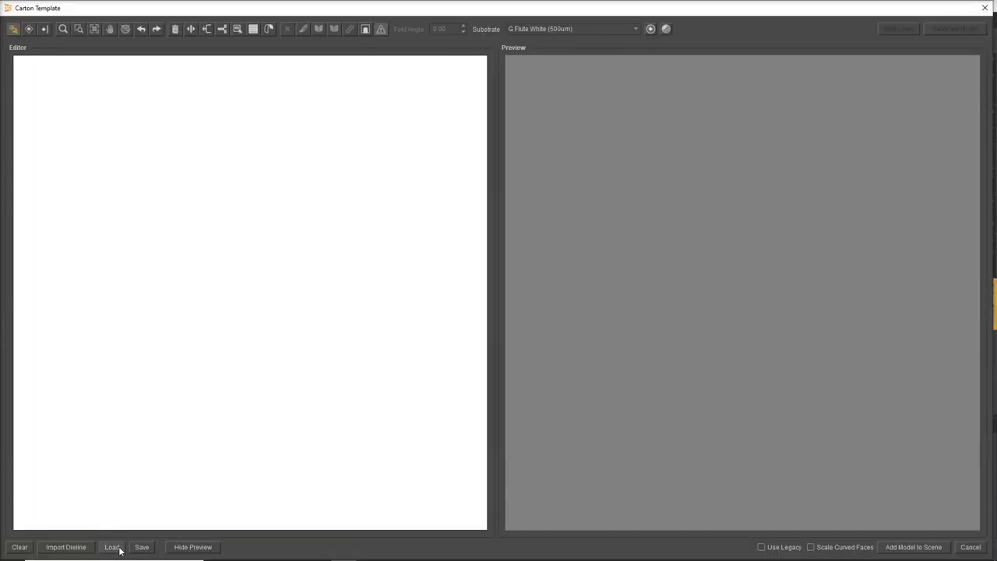
Load box-die.ctd into the carton template, then generate the carton model and add it to the scene.
{"action": "left_click", "coordinate": [119, 549]}
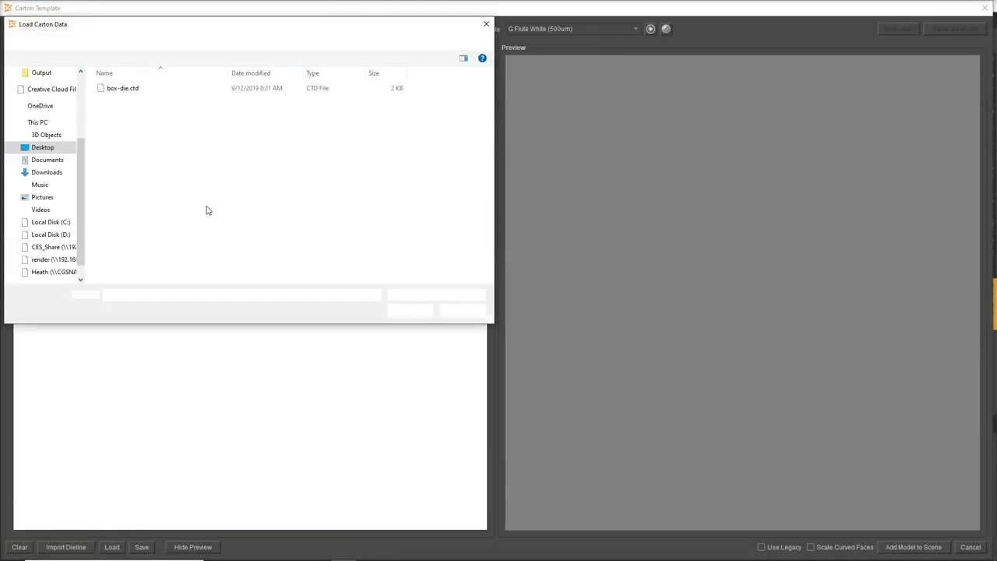
{"action": "double_click", "coordinate": [122, 90]}
{"action": "left_click", "coordinate": [940, 29]}
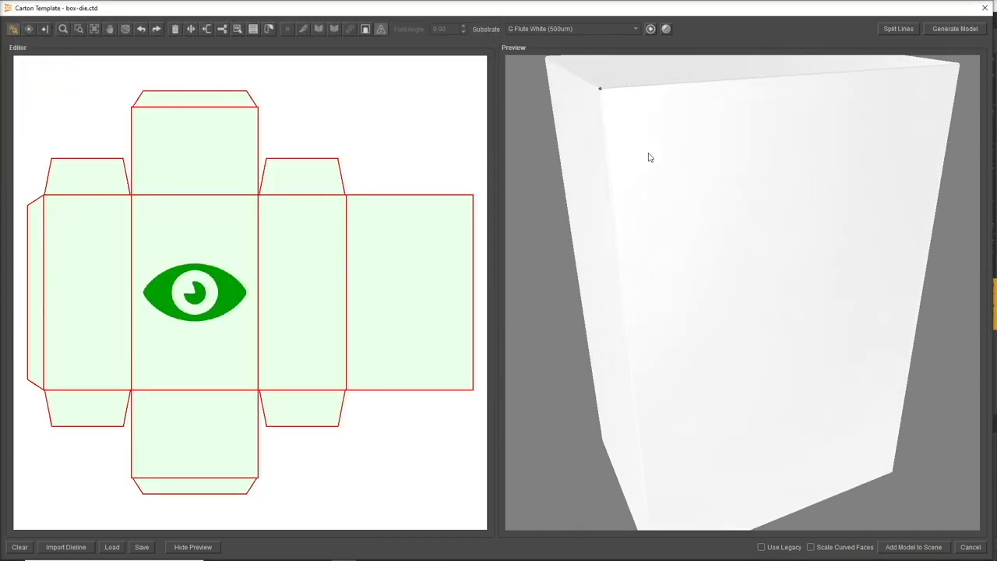
{"action": "left_click", "coordinate": [929, 550]}
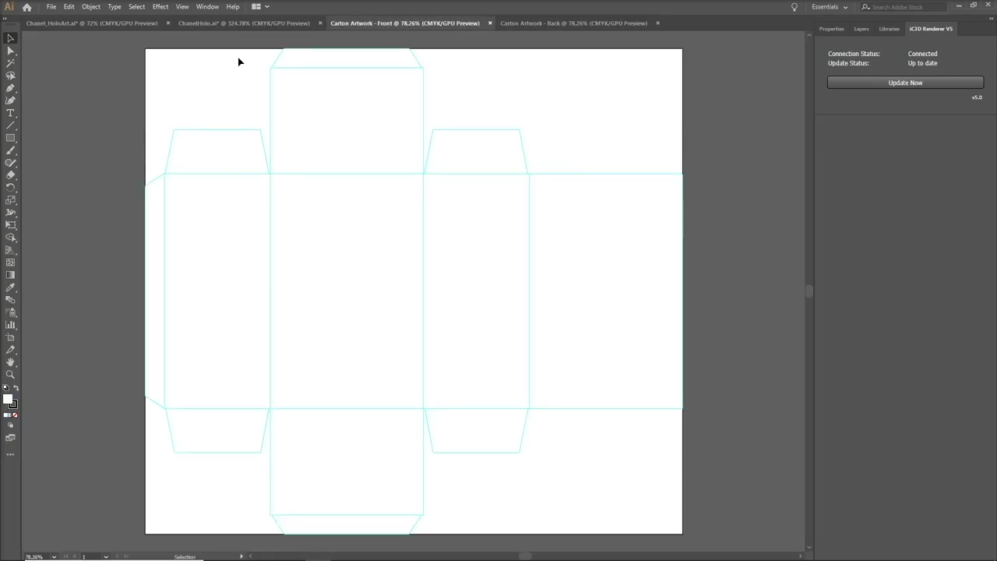
Paste the black artwork with the gold border into the carton's front artwork in Illustrator and update the model.
{"action": "key", "text": "ctrl+f"}
{"action": "left_click", "coordinate": [793, 145]}
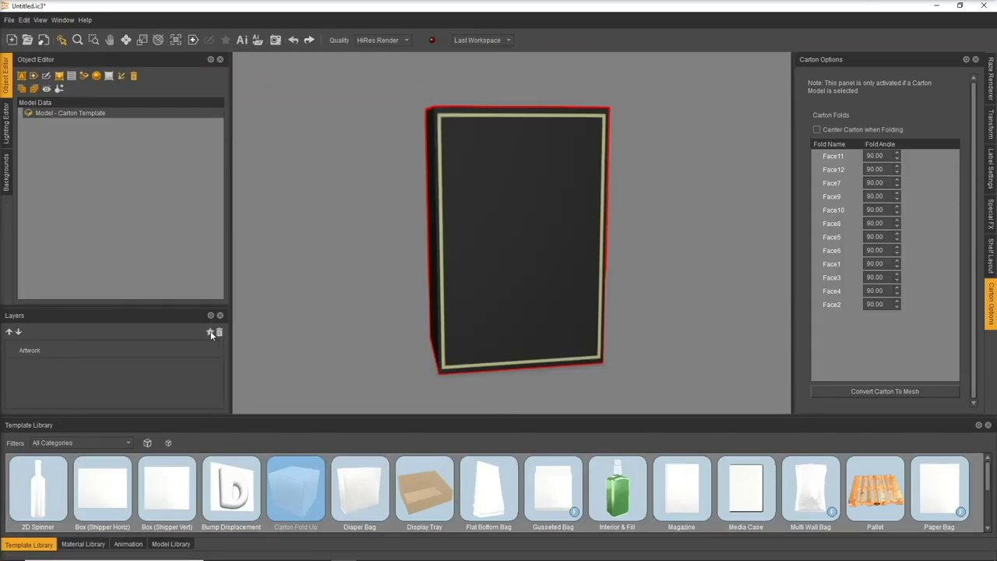
Add a Cutout layer to the carton model.
{"action": "left_click", "coordinate": [209, 331]}
{"action": "left_click", "coordinate": [476, 257]}
{"action": "left_click_drag", "start_coordinate": [576, 290], "coordinate": [575, 343]}
{"action": "left_click", "coordinate": [525, 334]}
{"action": "left_click", "coordinate": [481, 376]}
{"action": "left_click", "coordinate": [508, 262]}
Add a label named Holo to the carton front, 104.84 mm wide and 78.63 mm high.
{"action": "left_click", "coordinate": [33, 76]}
{"action": "type", "text": "104.84"}
{"action": "key", "text": "Tab"}
{"action": "type", "text": "78.63"}
{"action": "left_click_drag", "start_coordinate": [463, 162], "coordinate": [416, 159]}
{"action": "type", "text": "Holo"}
{"action": "key", "text": "Return"}
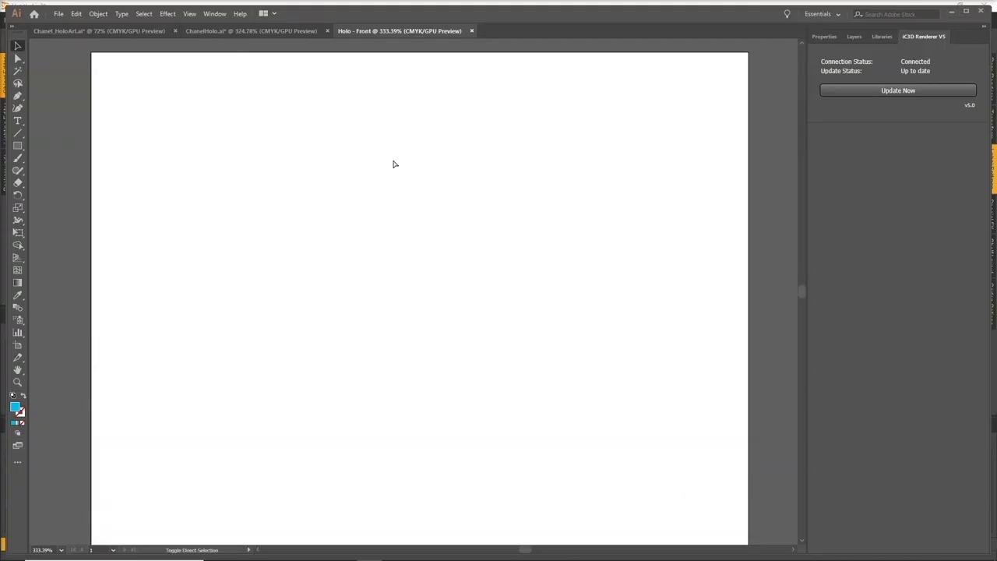
Paste the blue interlocking-C logo into the Holo label in Illustrator and send the update to the carton.
{"action": "key", "text": "ctrl+v"}
{"action": "left_click", "coordinate": [706, 131]}
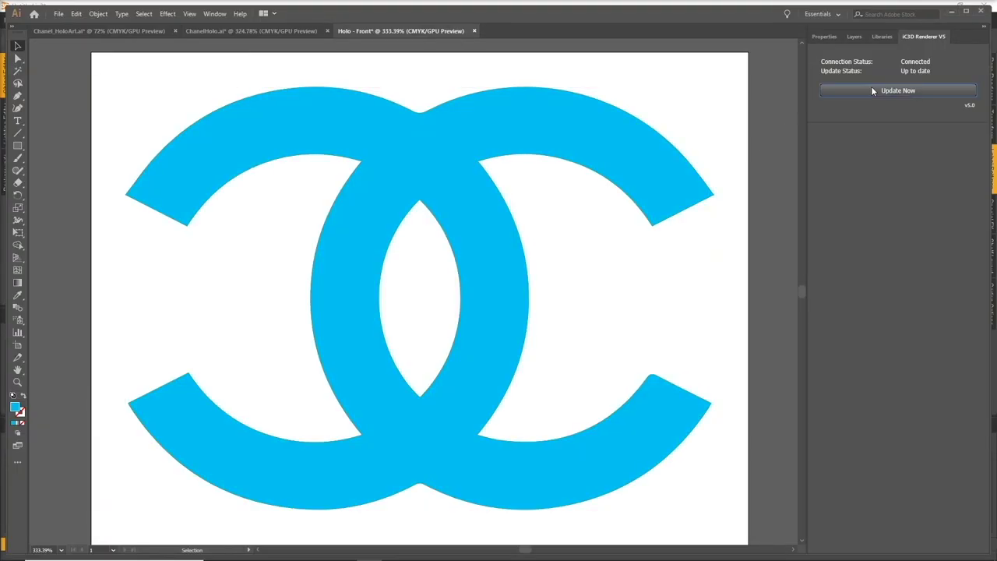
{"action": "left_click", "coordinate": [871, 89]}
{"action": "left_click", "coordinate": [319, 550]}
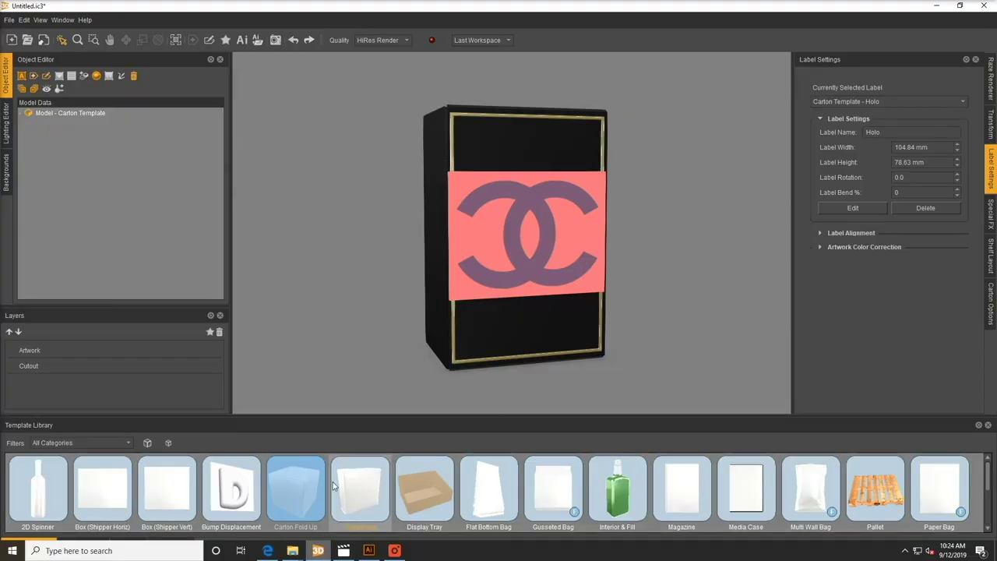
{"action": "left_click", "coordinate": [619, 200]}
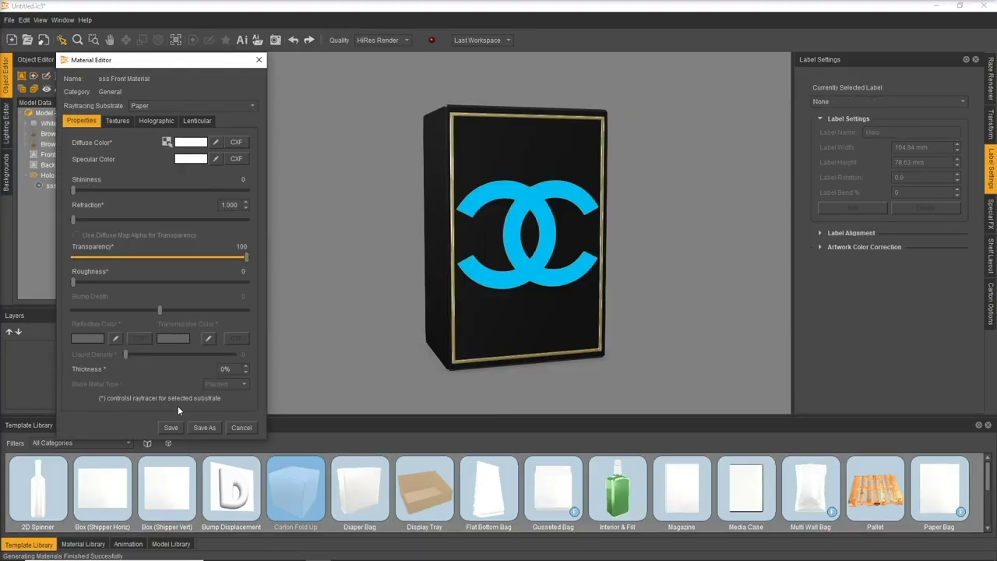
{"action": "left_click", "coordinate": [22, 113]}
Open the Holographic Pattern Creator and import the rhinestone interlocking-C logo image as the pattern.
{"action": "left_click", "coordinate": [990, 213]}
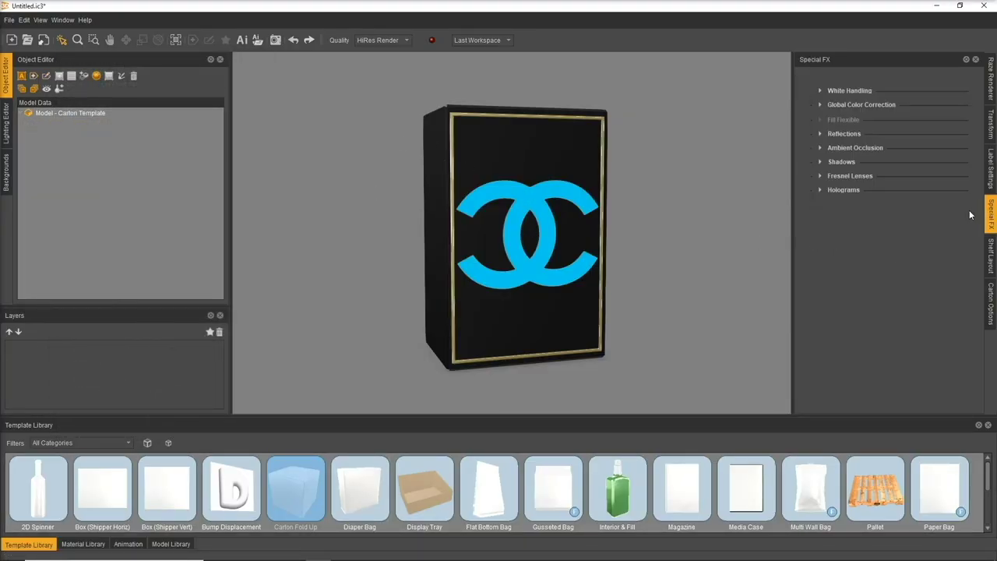
{"action": "left_click", "coordinate": [843, 189]}
{"action": "left_click", "coordinate": [873, 203]}
{"action": "left_click", "coordinate": [271, 435]}
{"action": "left_click_drag", "start_coordinate": [287, 225], "coordinate": [288, 175]}
{"action": "left_click", "coordinate": [264, 188]}
{"action": "double_click", "coordinate": [327, 171]}
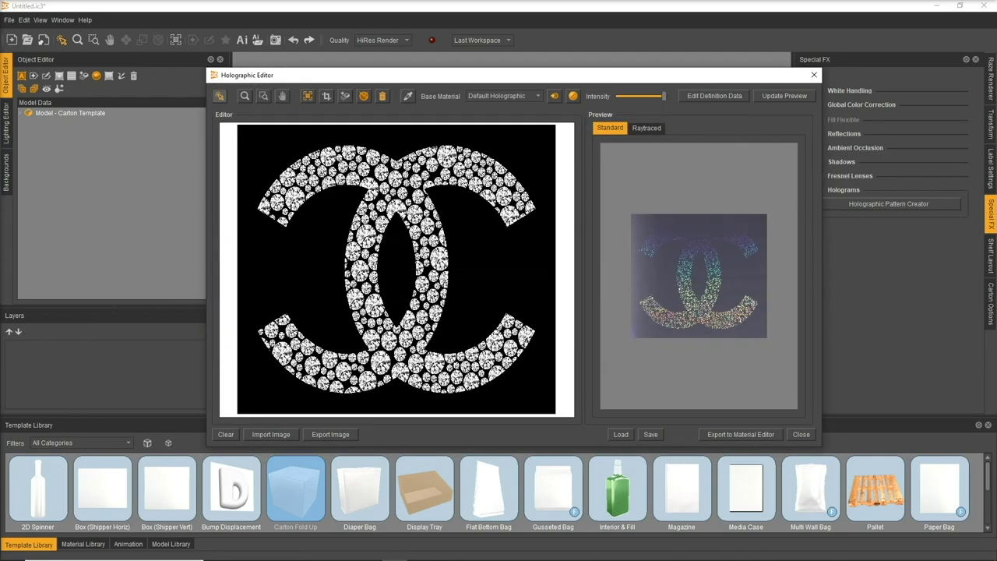
Import chanel.csv as the hologram's shade definitions and apply them to the pattern.
{"action": "left_click", "coordinate": [716, 96]}
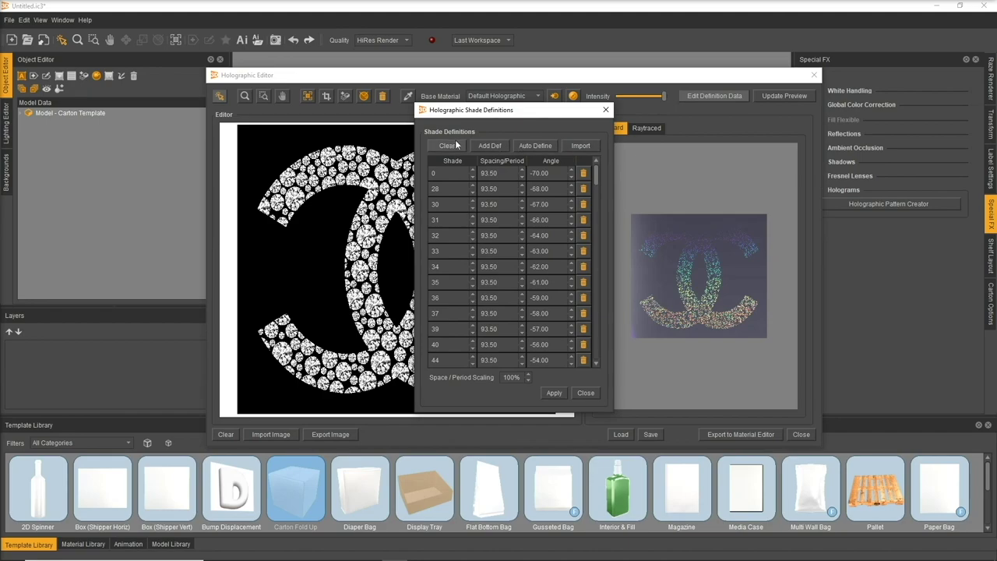
{"action": "left_click", "coordinate": [581, 146]}
{"action": "left_click", "coordinate": [550, 216]}
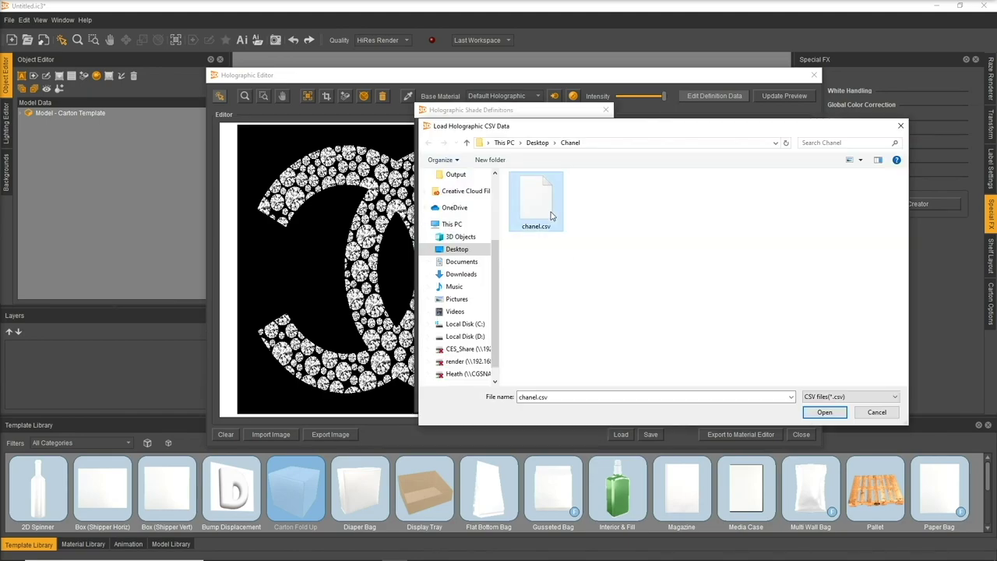
{"action": "left_click", "coordinate": [823, 412]}
{"action": "left_click", "coordinate": [552, 393]}
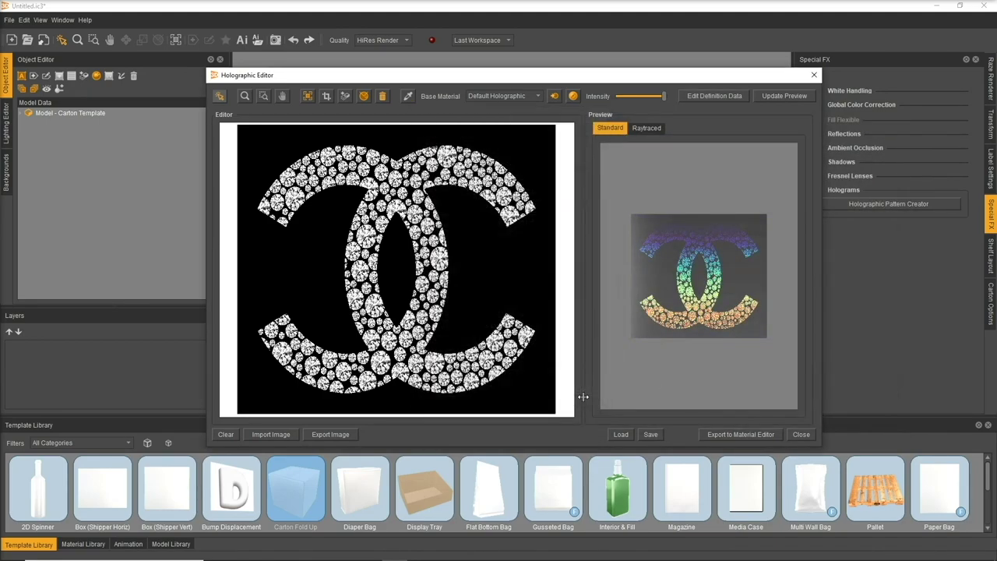
Export the holographic pattern as a material under the name Chanel and close the Holographic Editor.
{"action": "left_click", "coordinate": [740, 434]}
{"action": "left_click", "coordinate": [608, 286]}
{"action": "left_click", "coordinate": [204, 421]}
{"action": "type", "text": "Chanel"}
{"action": "left_click", "coordinate": [532, 300]}
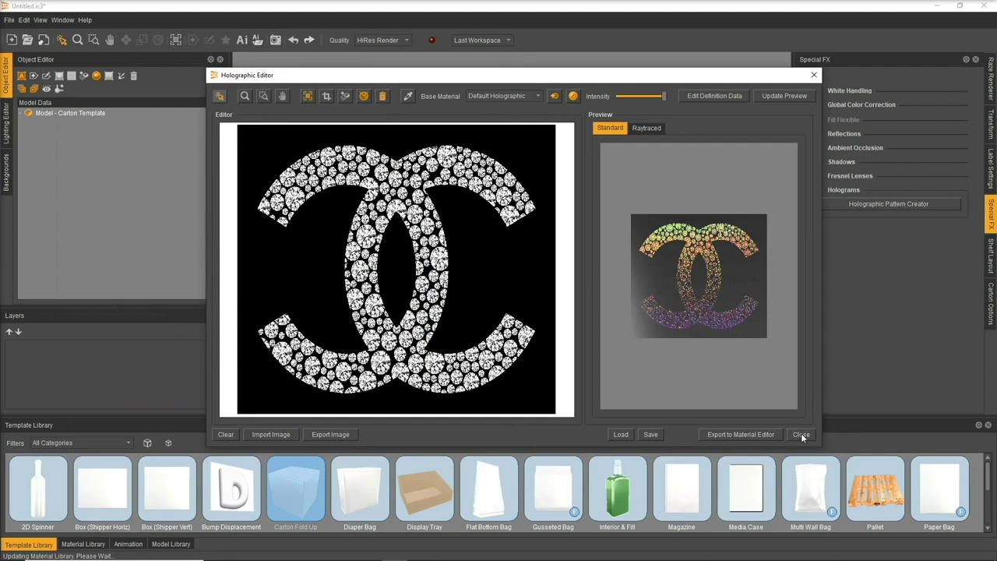
{"action": "left_click", "coordinate": [801, 433]}
Add a spot effect for the C=79 M=0 Y=0 K=0 colour using the holographic material from the Chanel category.
{"action": "left_click", "coordinate": [209, 333]}
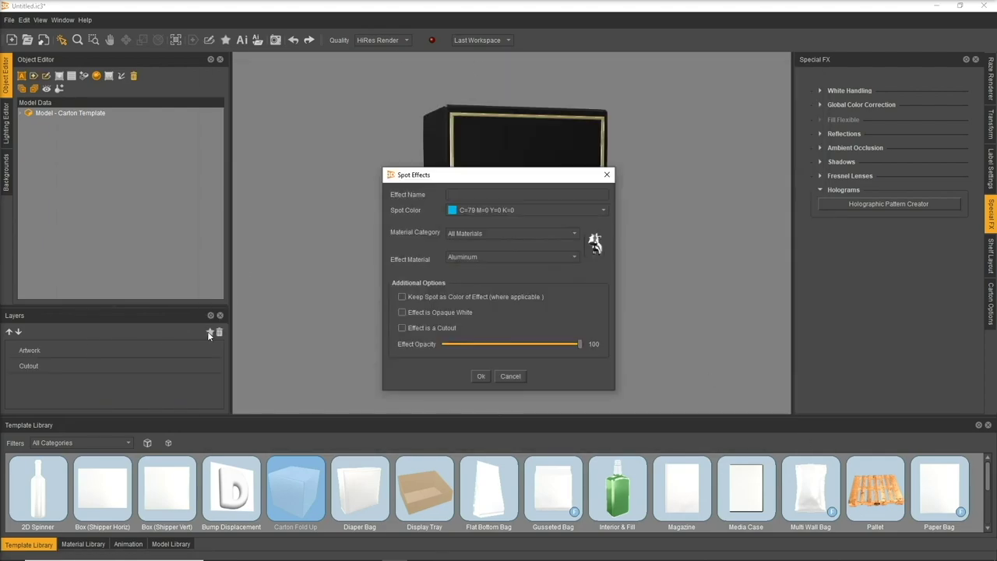
{"action": "left_click", "coordinate": [474, 233]}
{"action": "scroll", "coordinate": [563, 266], "scroll_direction": "down", "scroll_amount": 5}
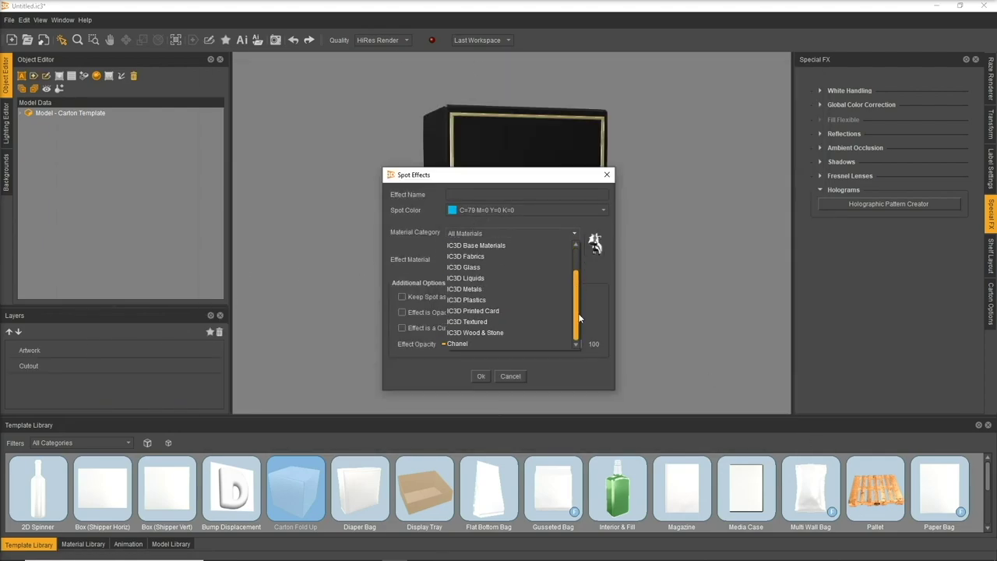
{"action": "left_click", "coordinate": [462, 317]}
{"action": "left_click", "coordinate": [479, 377]}
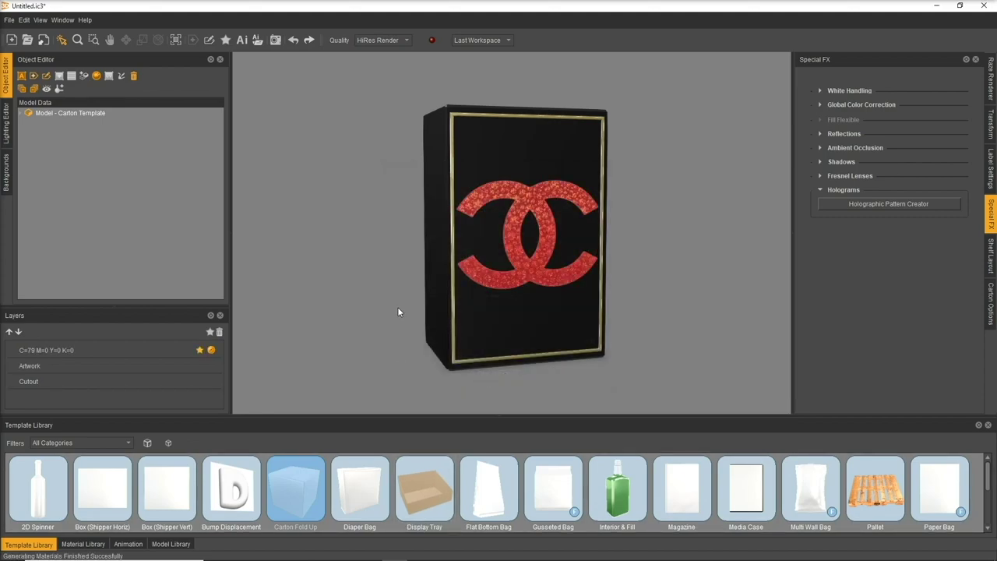
Add the Chanel Floor and Chanel Bottle models to the carton scene and move the bottle closer to the box.
{"action": "left_click", "coordinate": [6, 122]}
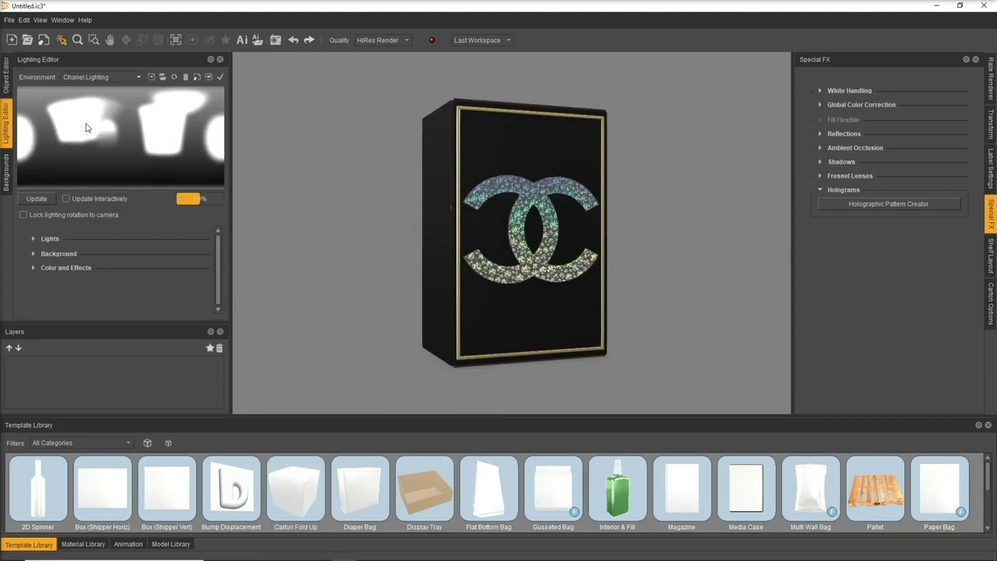
{"action": "left_click", "coordinate": [171, 544]}
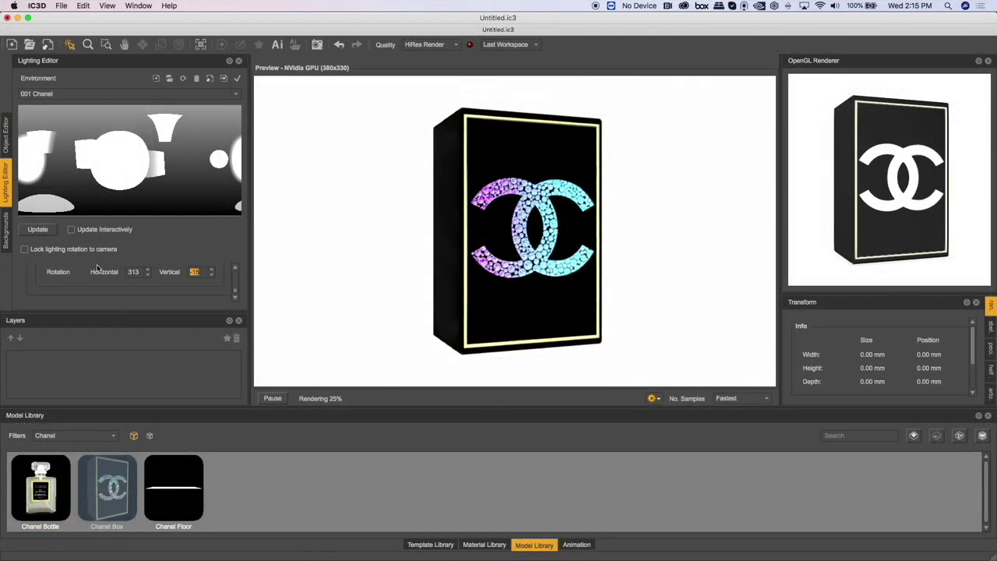
{"action": "left_click_drag", "start_coordinate": [173, 487], "coordinate": [825, 269]}
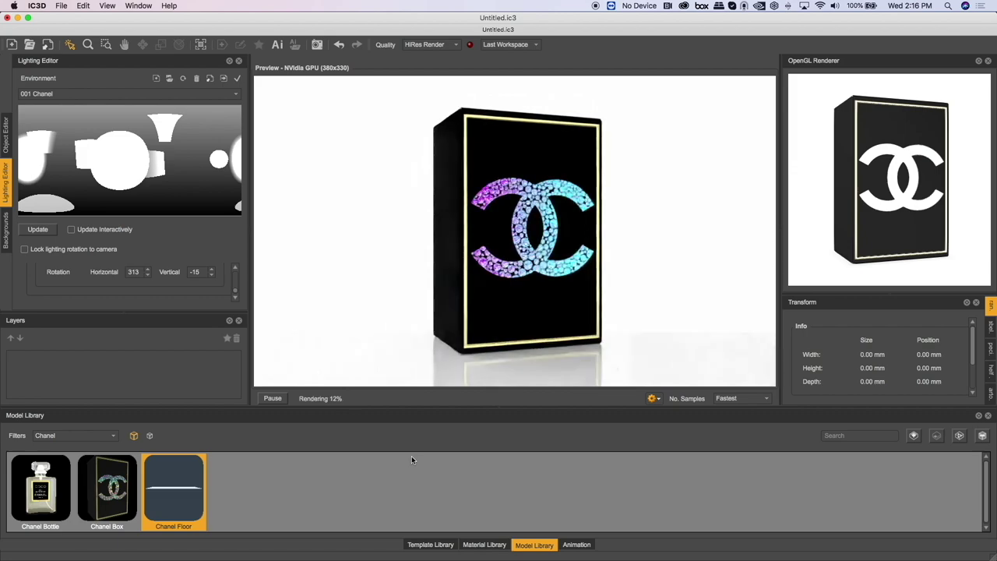
{"action": "left_click_drag", "start_coordinate": [35, 491], "coordinate": [909, 281]}
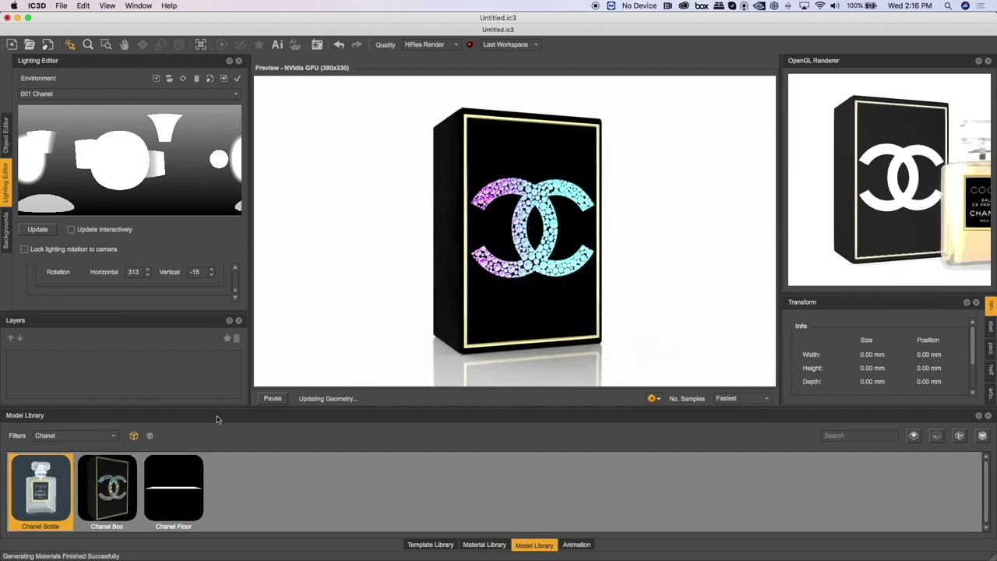
{"action": "left_click_drag", "start_coordinate": [865, 247], "coordinate": [821, 246]}
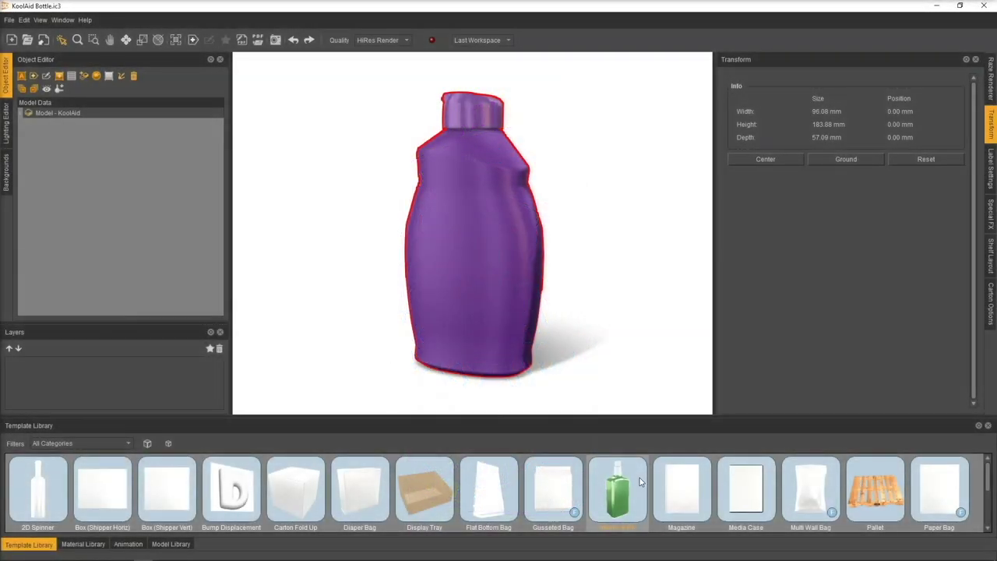
Apply the Shrink Film template to the Kool-Aid bottle and change the film's lap length in the advanced setup.
{"action": "scroll", "coordinate": [640, 477], "scroll_direction": "down", "scroll_amount": 3}
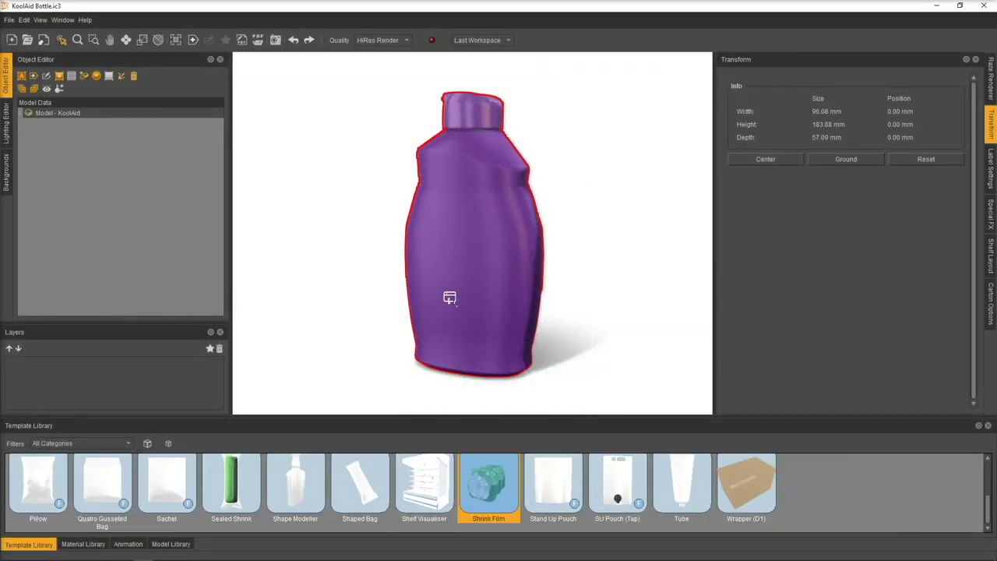
{"action": "left_click_drag", "start_coordinate": [450, 297], "coordinate": [469, 312]}
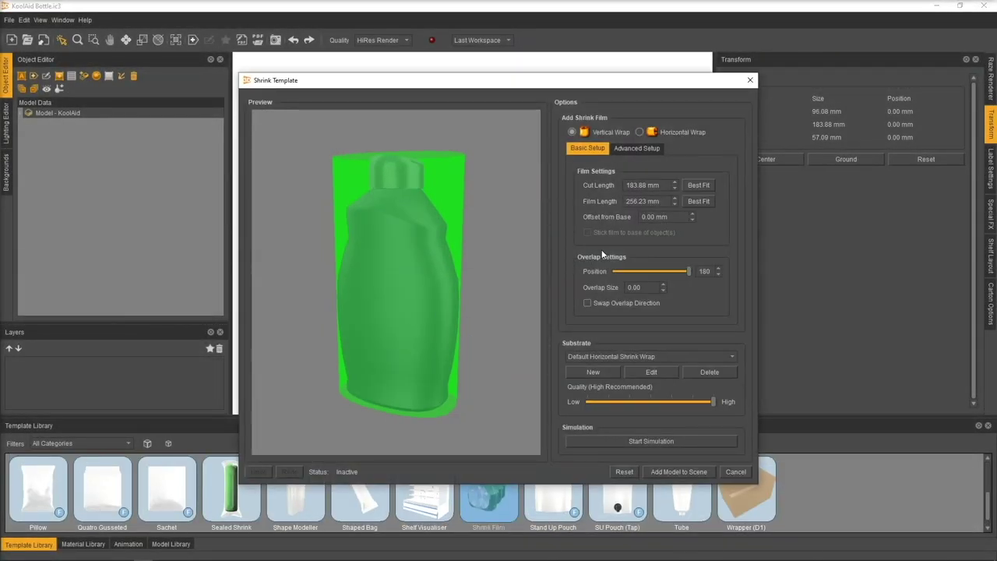
{"action": "left_click", "coordinate": [637, 148]}
{"action": "left_click_drag", "start_coordinate": [636, 187], "coordinate": [622, 190]}
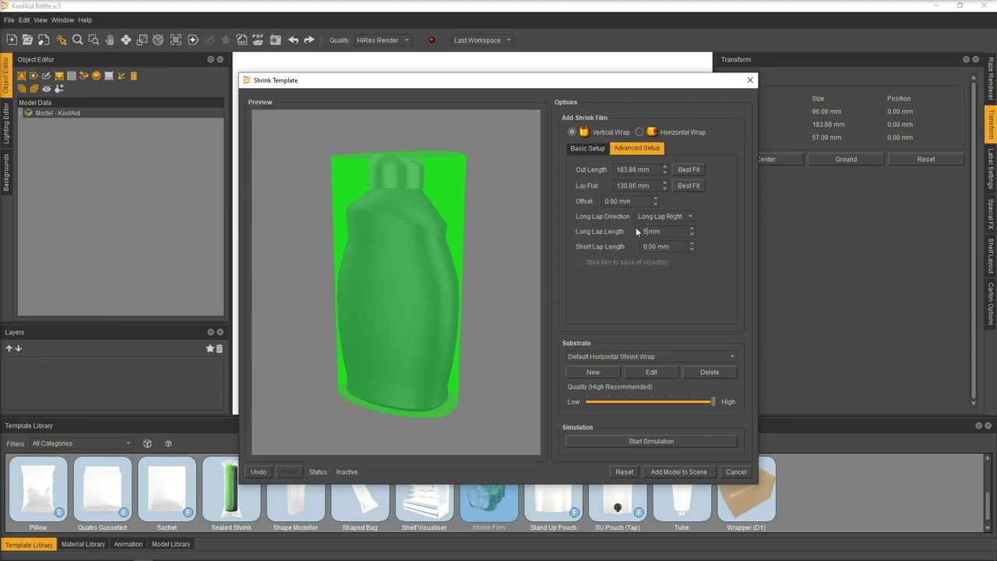
{"action": "type", "text": "8"}
{"action": "key", "text": "Tab"}
Choose the default asymmetric vertical shrink sleeve substrate for the film and check its properties.
{"action": "left_click", "coordinate": [650, 356]}
{"action": "left_click", "coordinate": [642, 378]}
{"action": "left_click", "coordinate": [647, 372]}
{"action": "left_click", "coordinate": [520, 335]}
Run the shrink simulation on the bottle, inspect the fit from several sides, and add the shrink film to the scene.
{"action": "left_click", "coordinate": [609, 441]}
{"action": "left_click", "coordinate": [608, 439]}
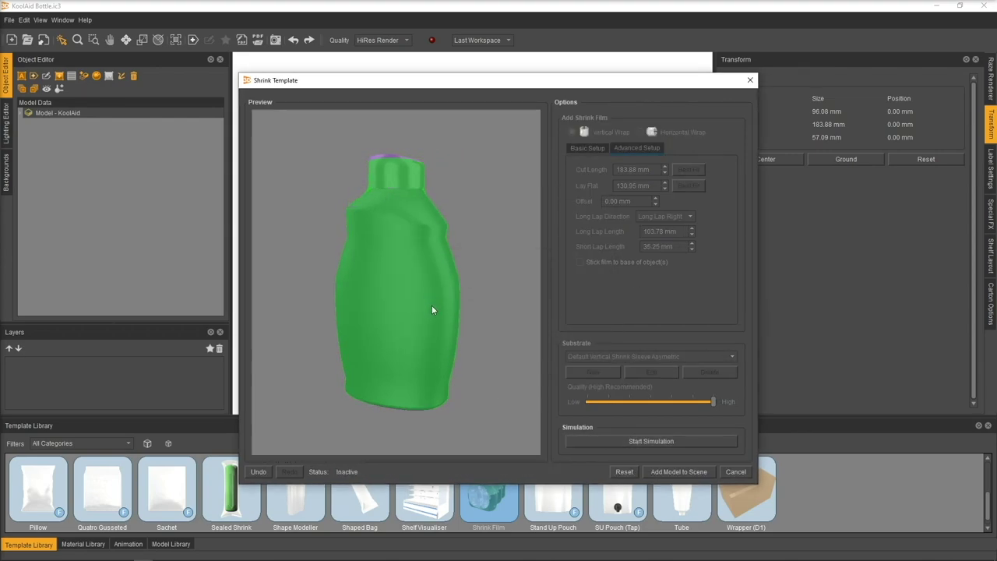
{"action": "left_click_drag", "start_coordinate": [428, 305], "coordinate": [458, 308]}
{"action": "left_click", "coordinate": [652, 440]}
{"action": "left_click", "coordinate": [651, 441]}
{"action": "left_click_drag", "start_coordinate": [463, 369], "coordinate": [262, 371]}
{"action": "left_click", "coordinate": [679, 471]}
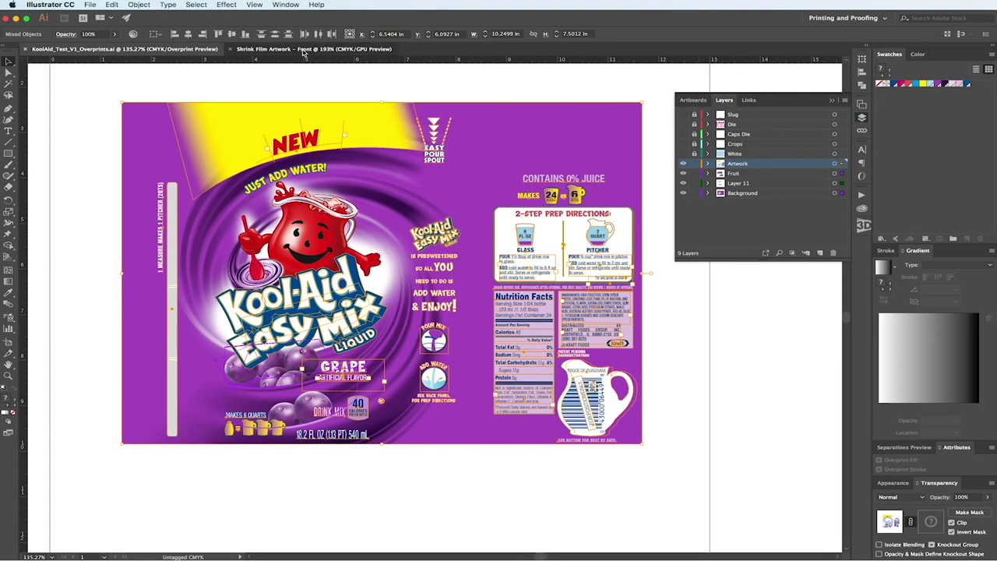
Copy the Kool-Aid artwork into the Shrink Film Artwork document in Illustrator and send the update to the bottle.
{"action": "left_click", "coordinate": [304, 49]}
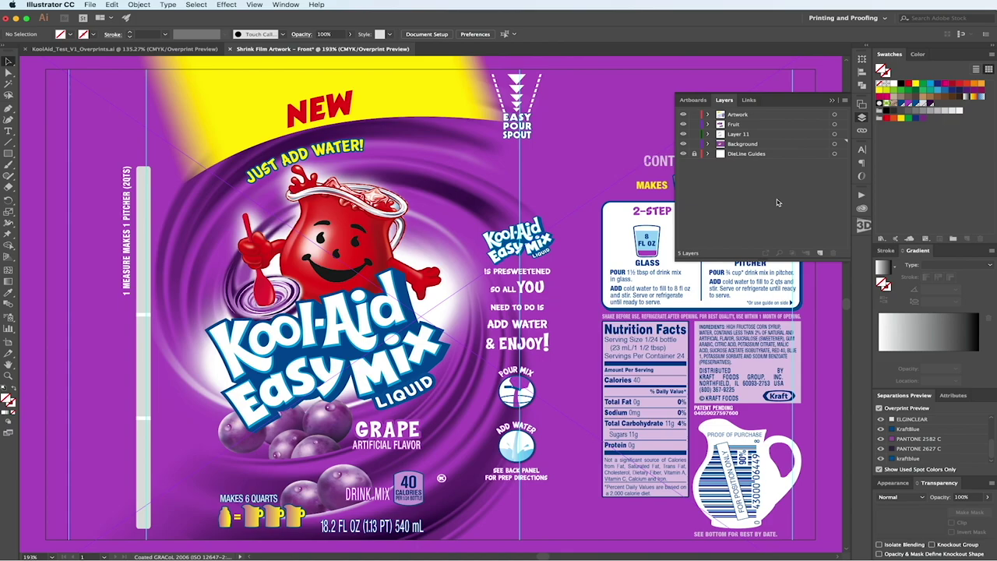
{"action": "left_click", "coordinate": [752, 272]}
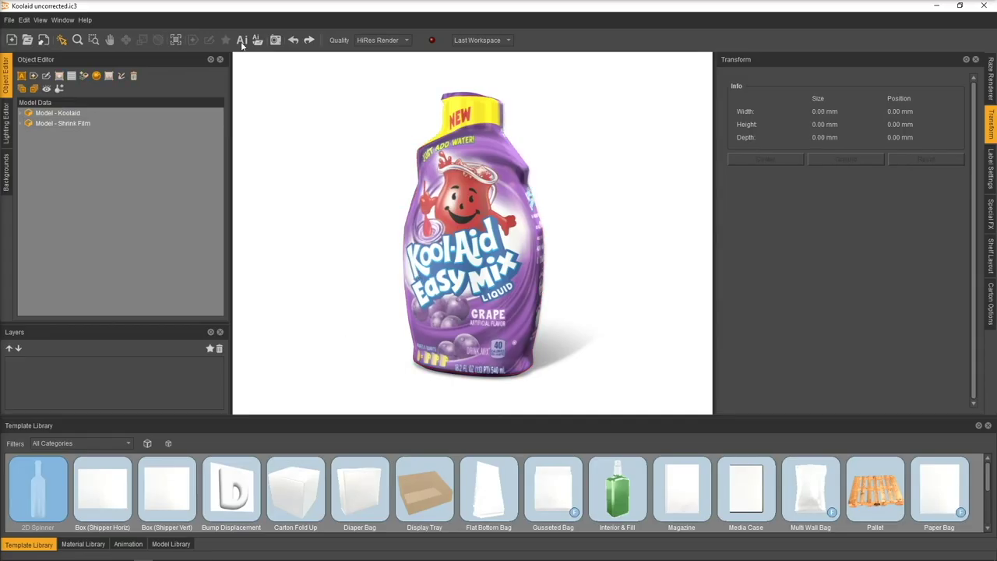
Start a render of the uncorrected Kool-Aid bottle and examine the artwork distortion around its side.
{"action": "left_click", "coordinate": [62, 20]}
{"action": "left_click", "coordinate": [87, 202]}
{"action": "left_click", "coordinate": [253, 405]}
{"action": "left_click_drag", "start_coordinate": [561, 306], "coordinate": [483, 300]}
{"action": "left_click_drag", "start_coordinate": [402, 279], "coordinate": [468, 211]}
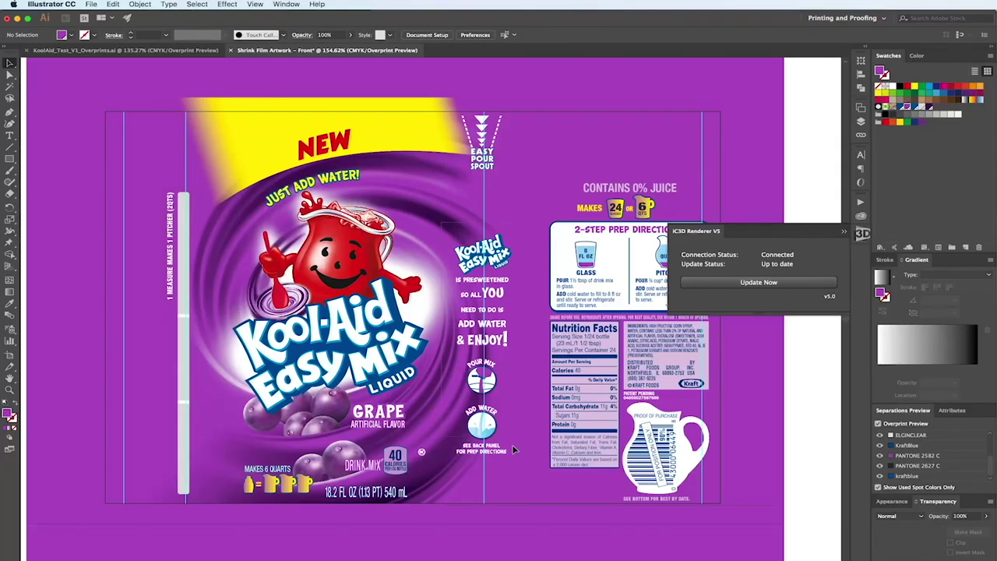
Select the side-panel artwork between front and back in Illustrator and give it an envelope mesh of 10 rows and 10 columns.
{"action": "left_click", "coordinate": [513, 454]}
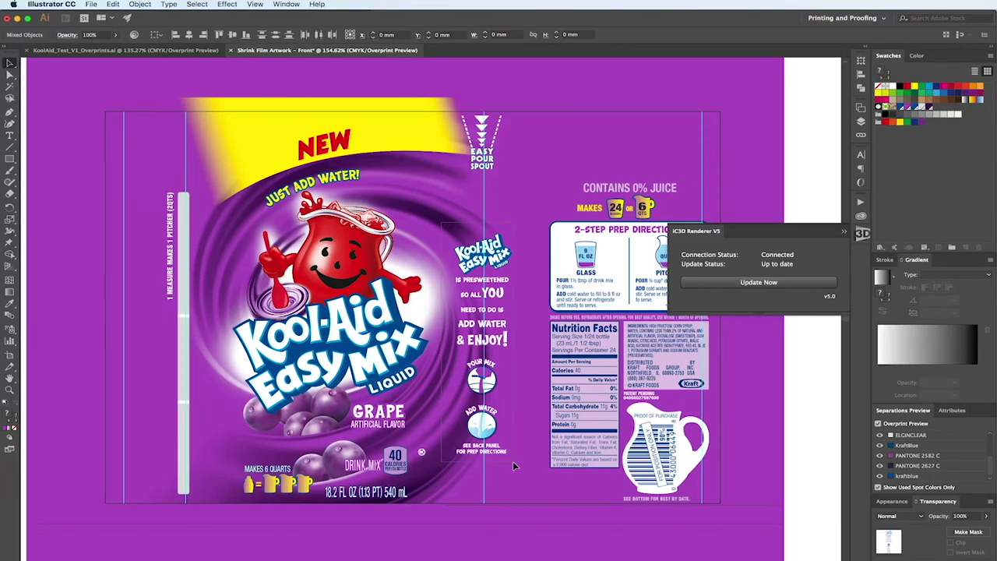
{"action": "left_click", "coordinate": [141, 4]}
{"action": "mouse_move", "coordinate": [174, 190]}
{"action": "mouse_move", "coordinate": [164, 247]}
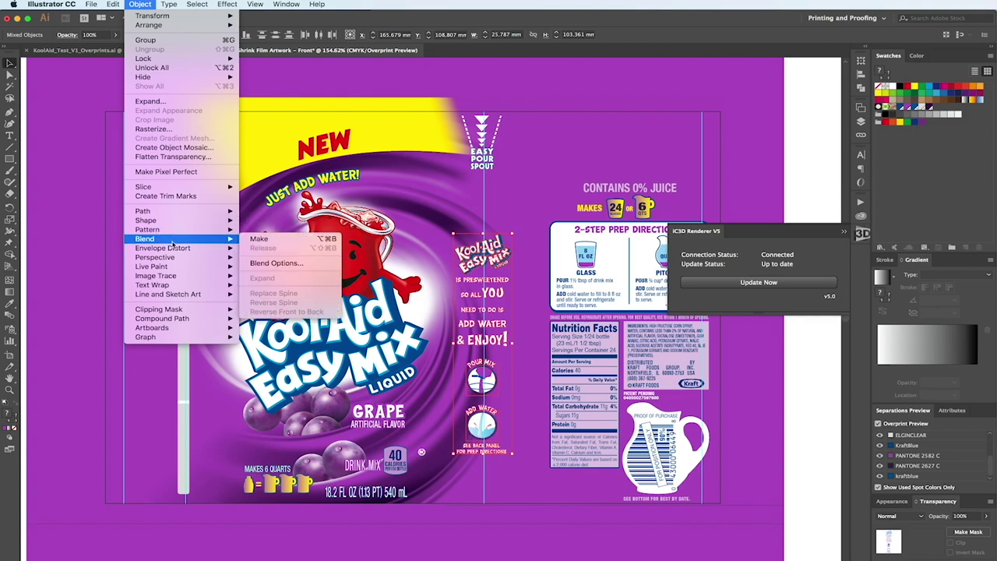
{"action": "left_click", "coordinate": [267, 258]}
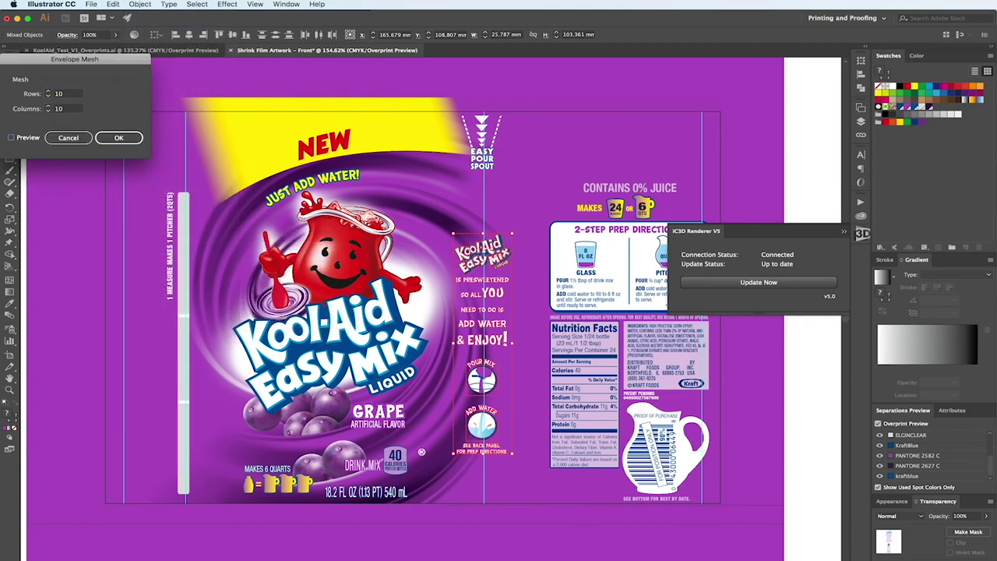
{"action": "left_click", "coordinate": [117, 137]}
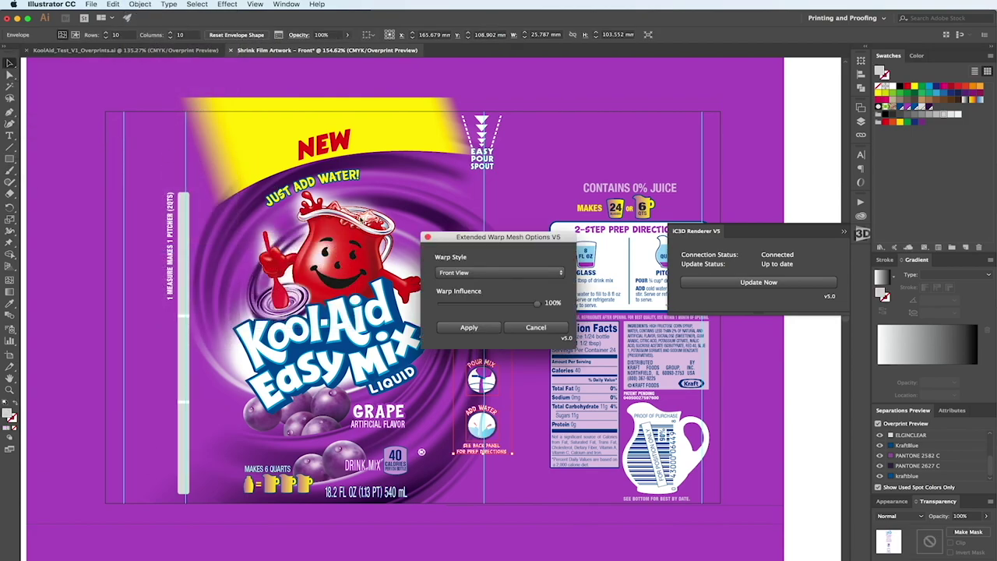
Warp the side-panel mesh with the Bi-Directional Step style at 100% influence and send the update to the bottle.
{"action": "left_click", "coordinate": [481, 272]}
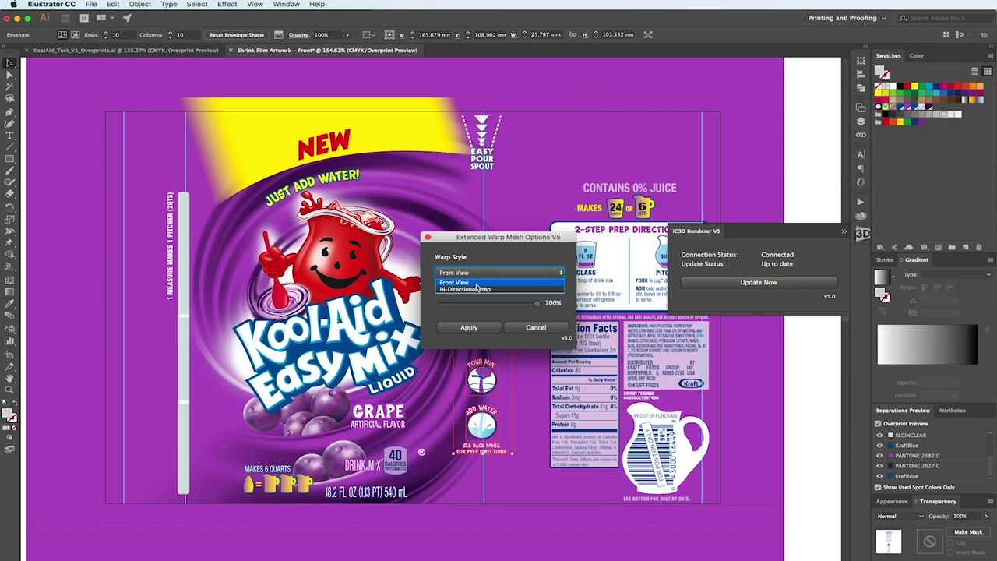
{"action": "left_click", "coordinate": [477, 289]}
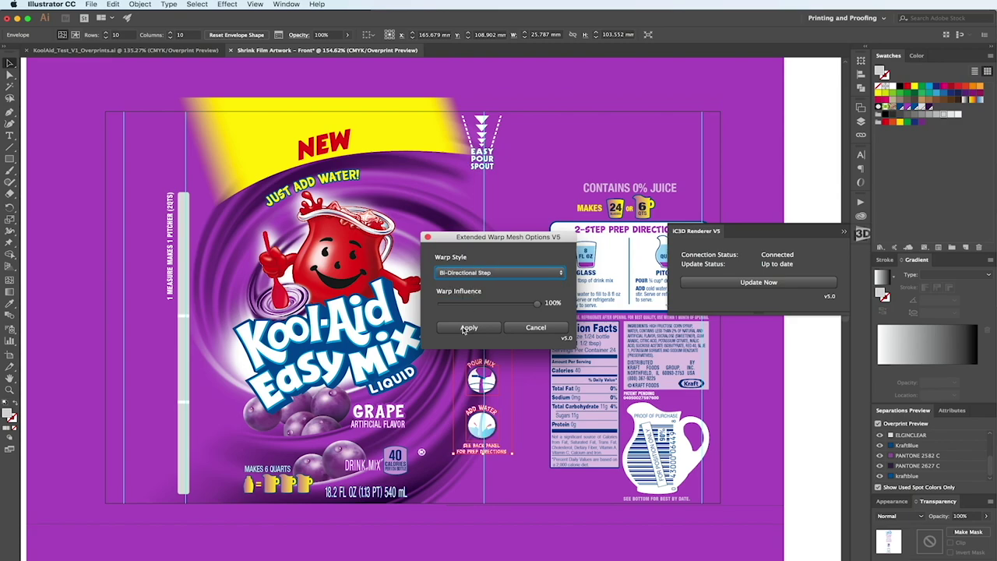
{"action": "left_click", "coordinate": [467, 327]}
{"action": "left_click", "coordinate": [757, 282]}
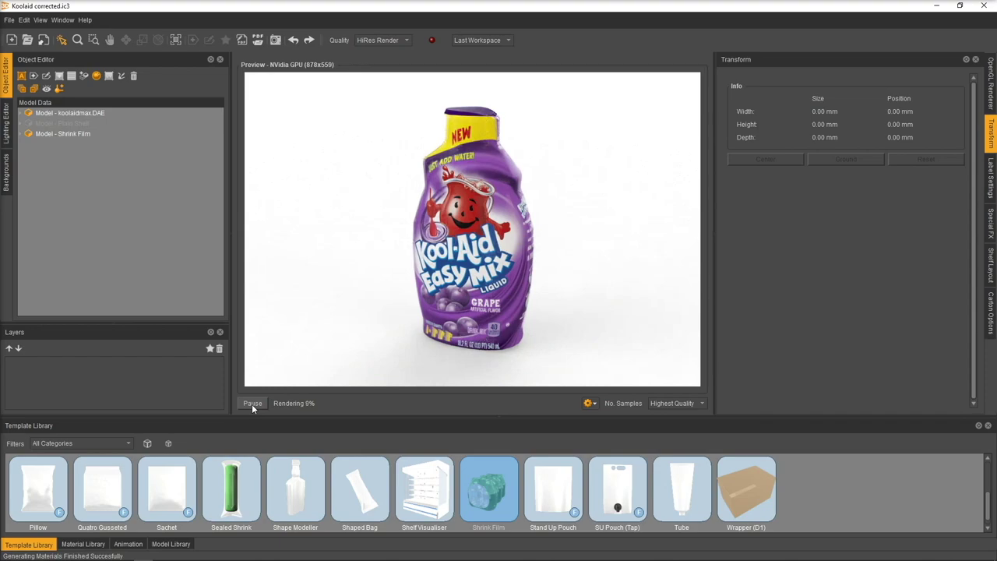
Examine the corrected Kool-Aid artwork around the sides and back of the rendered bottle.
{"action": "left_click_drag", "start_coordinate": [407, 327], "coordinate": [455, 322]}
{"action": "left_click_drag", "start_coordinate": [459, 191], "coordinate": [521, 194]}
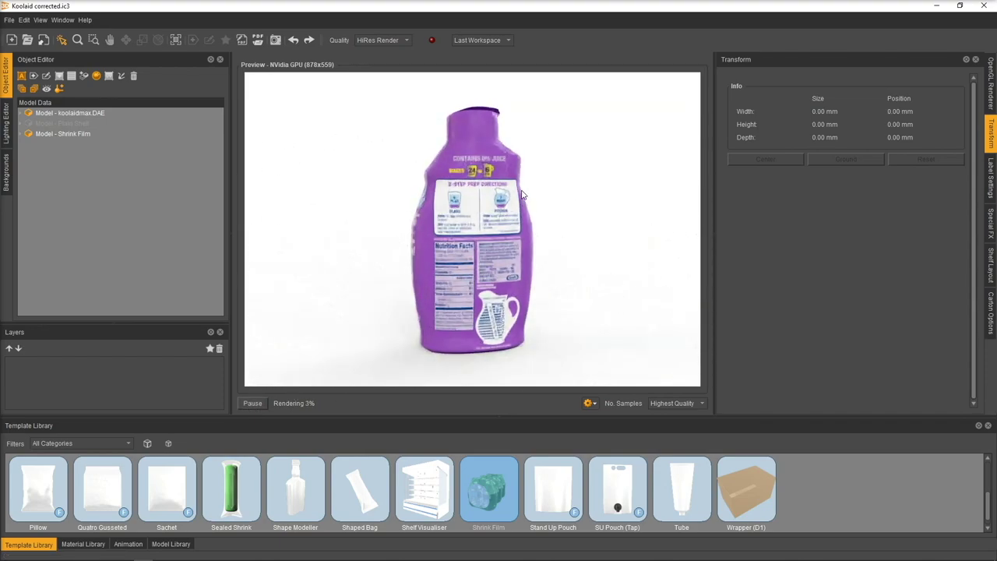
{"action": "left_click_drag", "start_coordinate": [448, 213], "coordinate": [366, 228]}
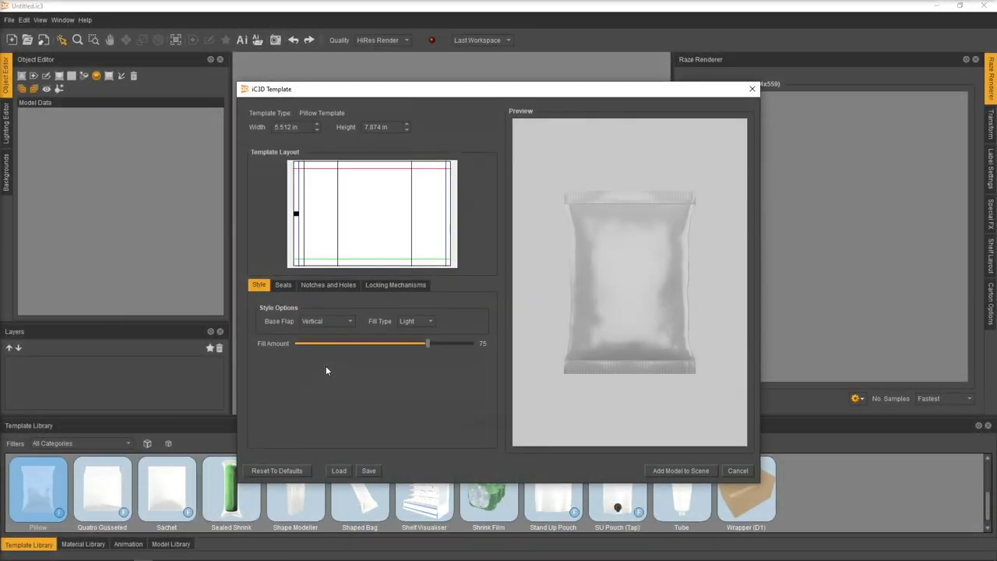
Set the pillow bag template's fill amount to 100.
{"action": "left_click_drag", "start_coordinate": [646, 294], "coordinate": [630, 308]}
{"action": "left_click_drag", "start_coordinate": [428, 343], "coordinate": [514, 359]}
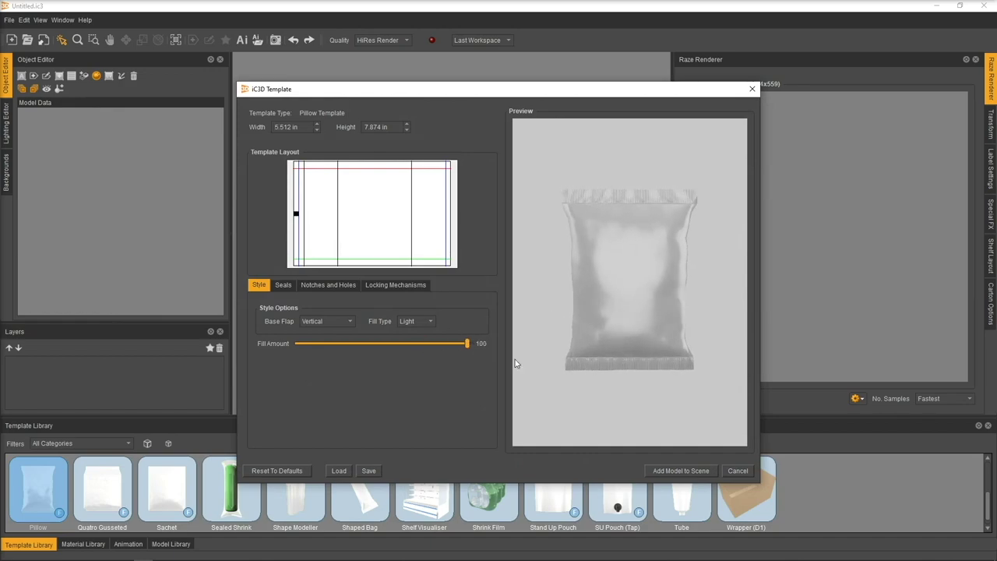